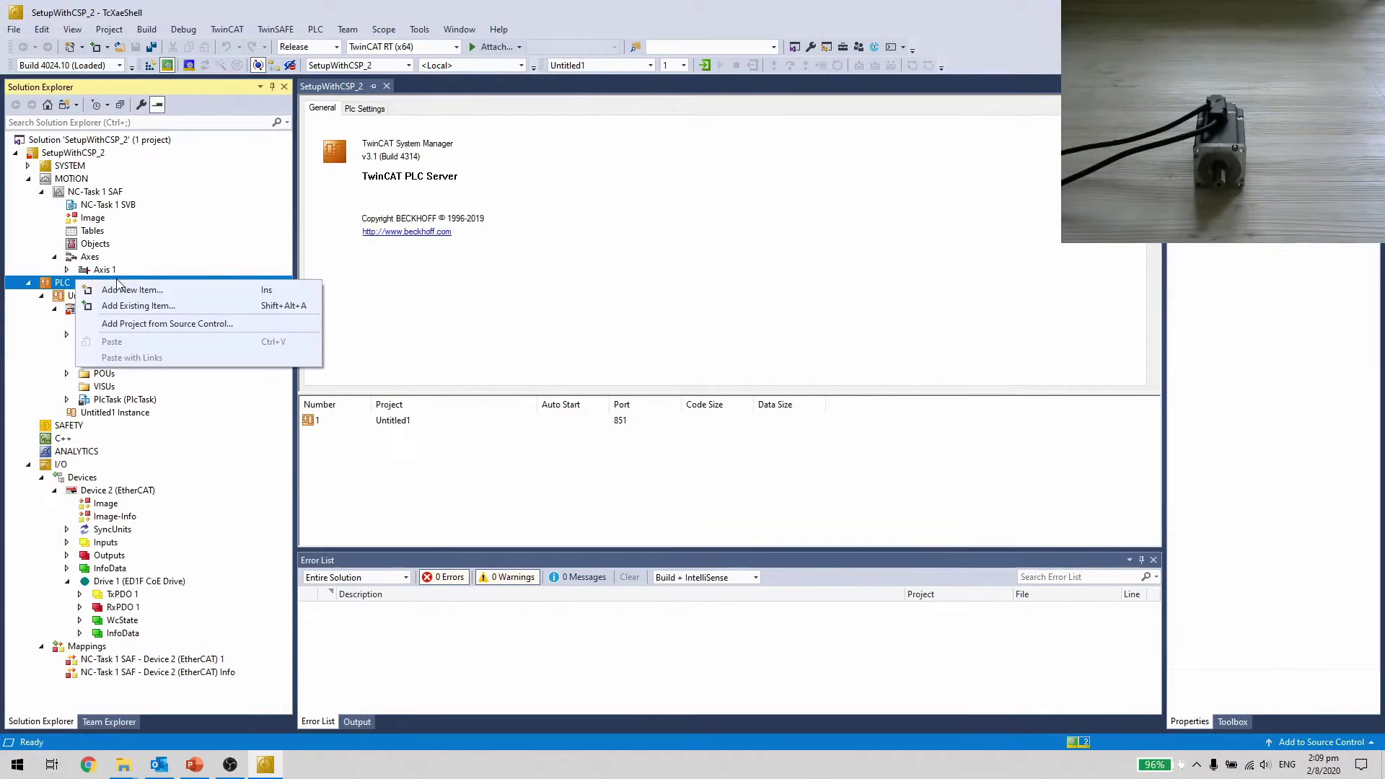
- Dismiss the Add New Item dialog and open the MAIN program from POUs
click(129, 290)
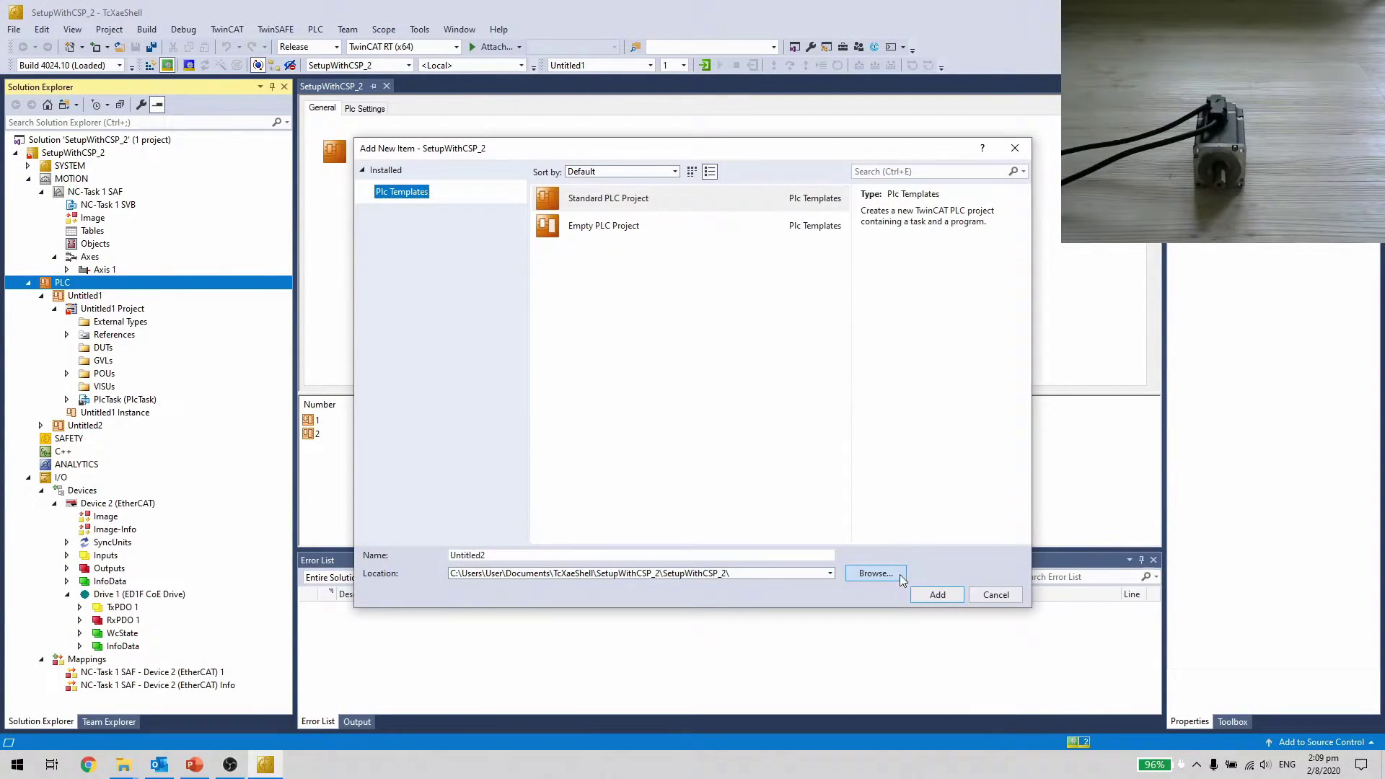
click(999, 597)
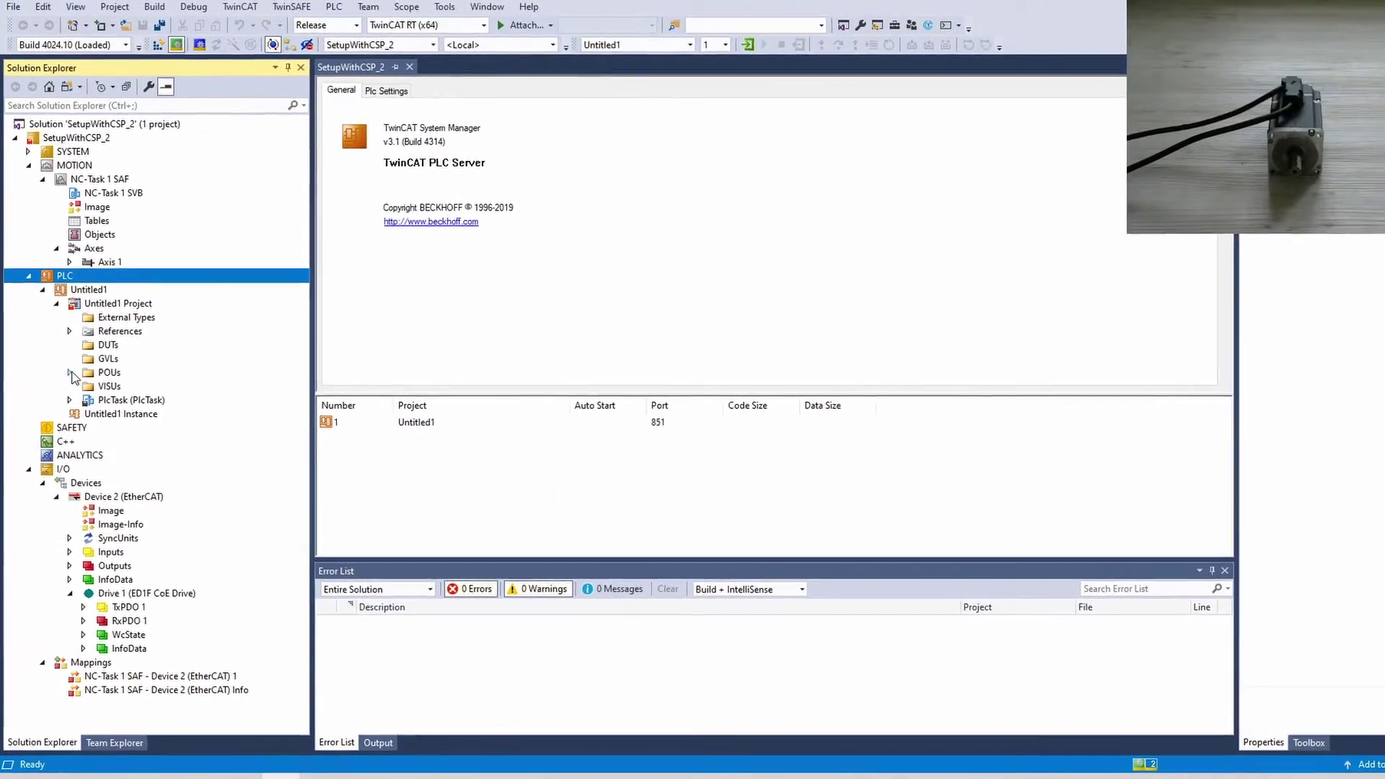
click(115, 386)
right_click(141, 386)
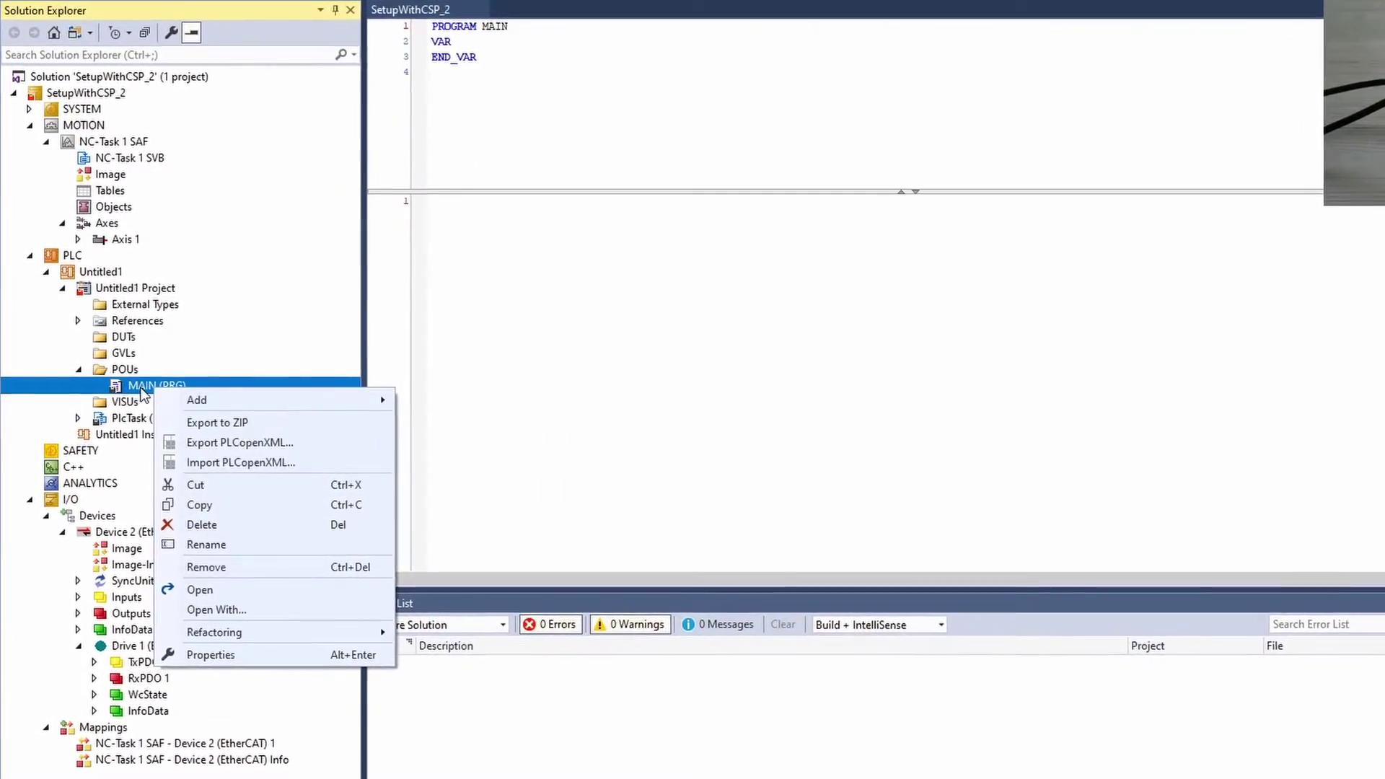
click(145, 388)
click(456, 314)
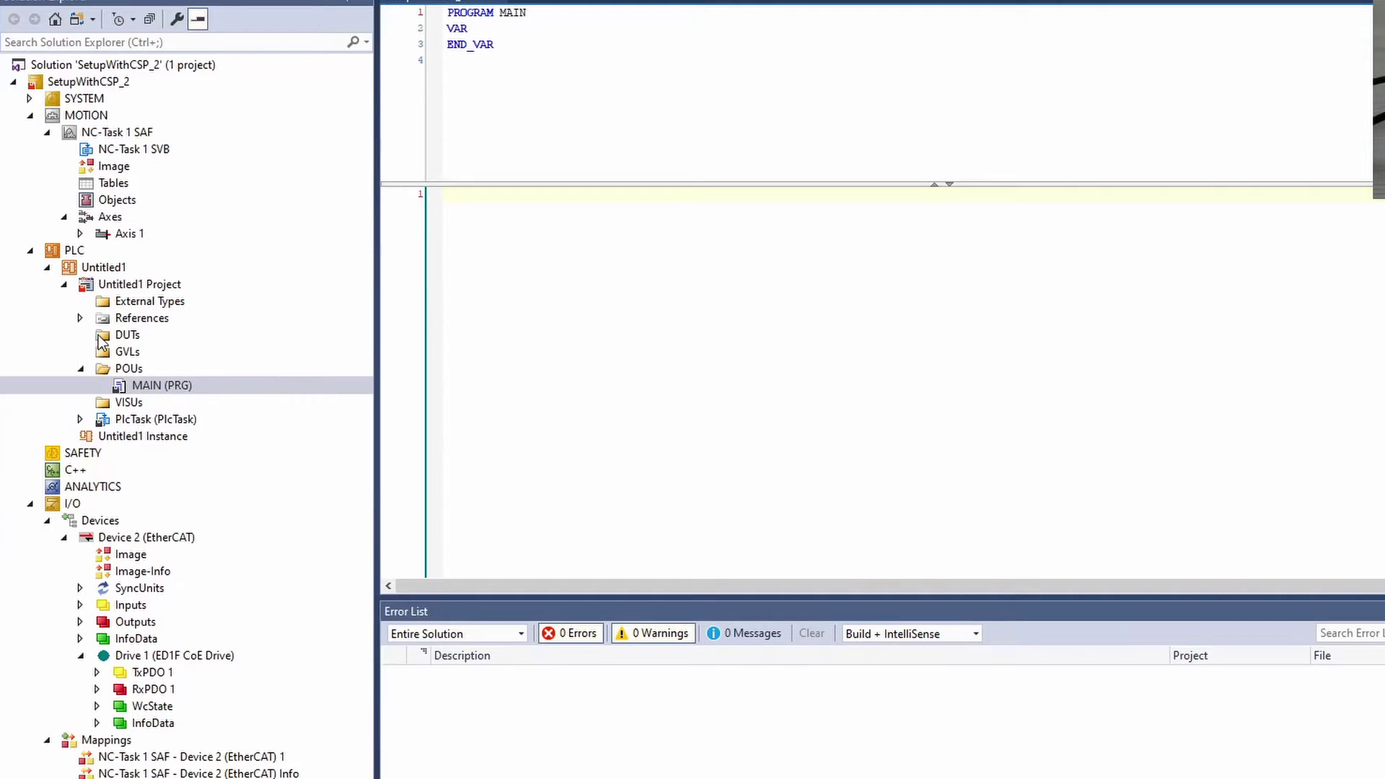
- Add the Tc2_MC2 library from Motion > PTP to the project References
click(82, 320)
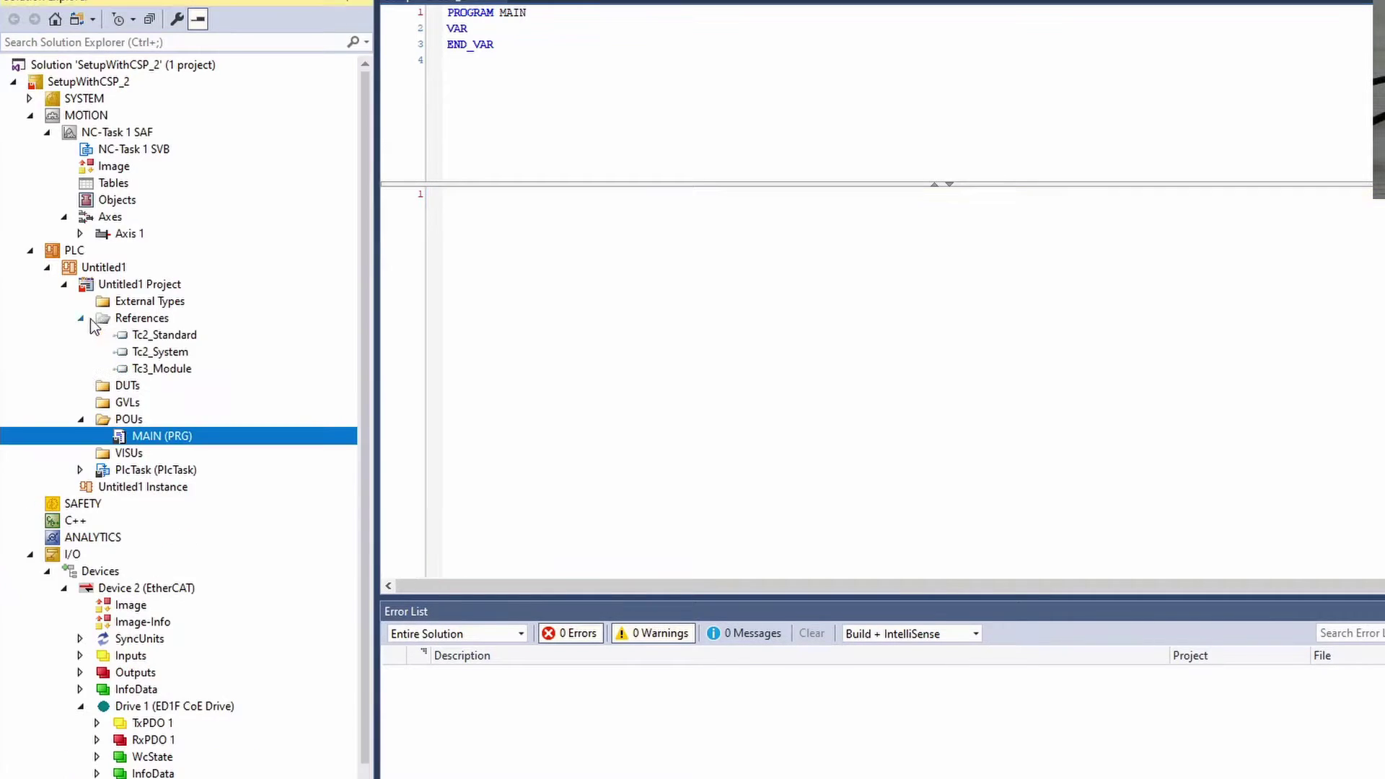
right_click(151, 321)
click(191, 336)
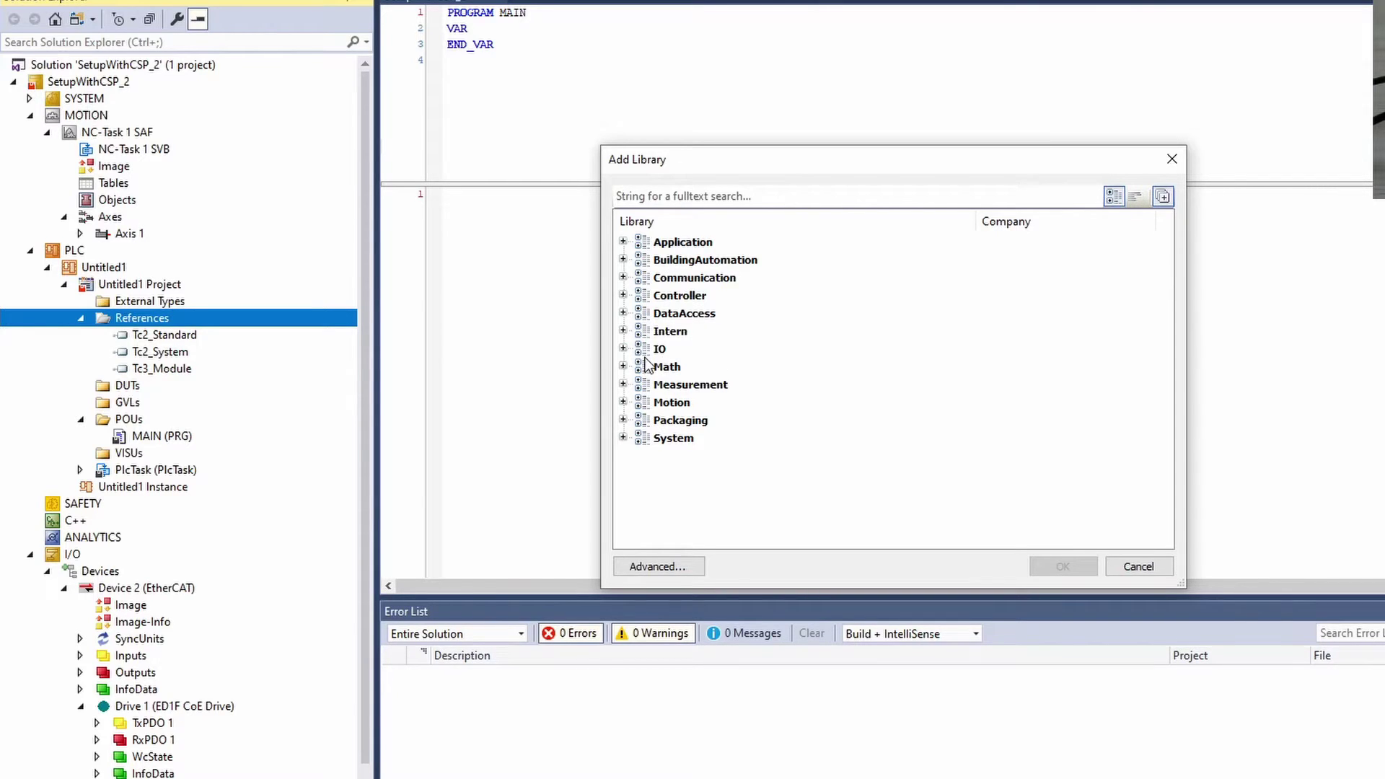
click(624, 402)
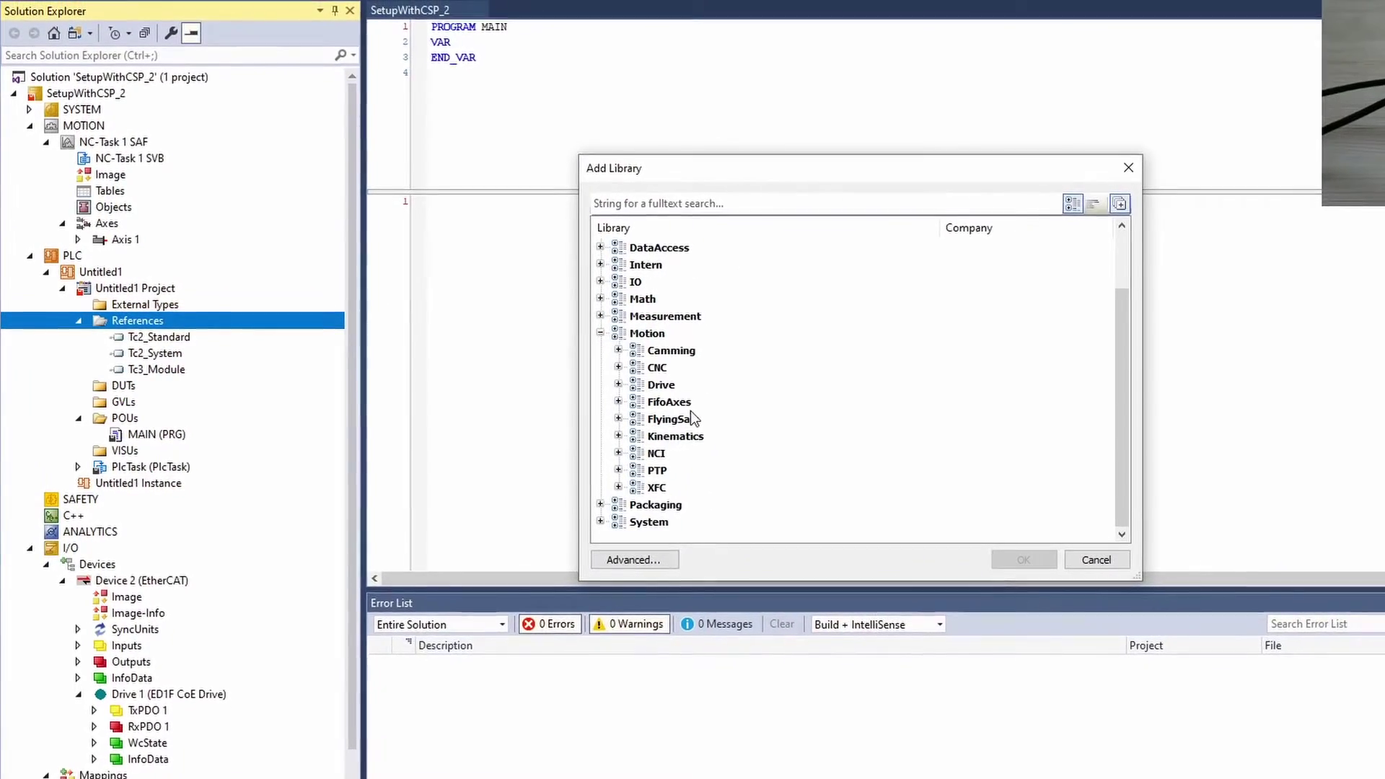
click(617, 470)
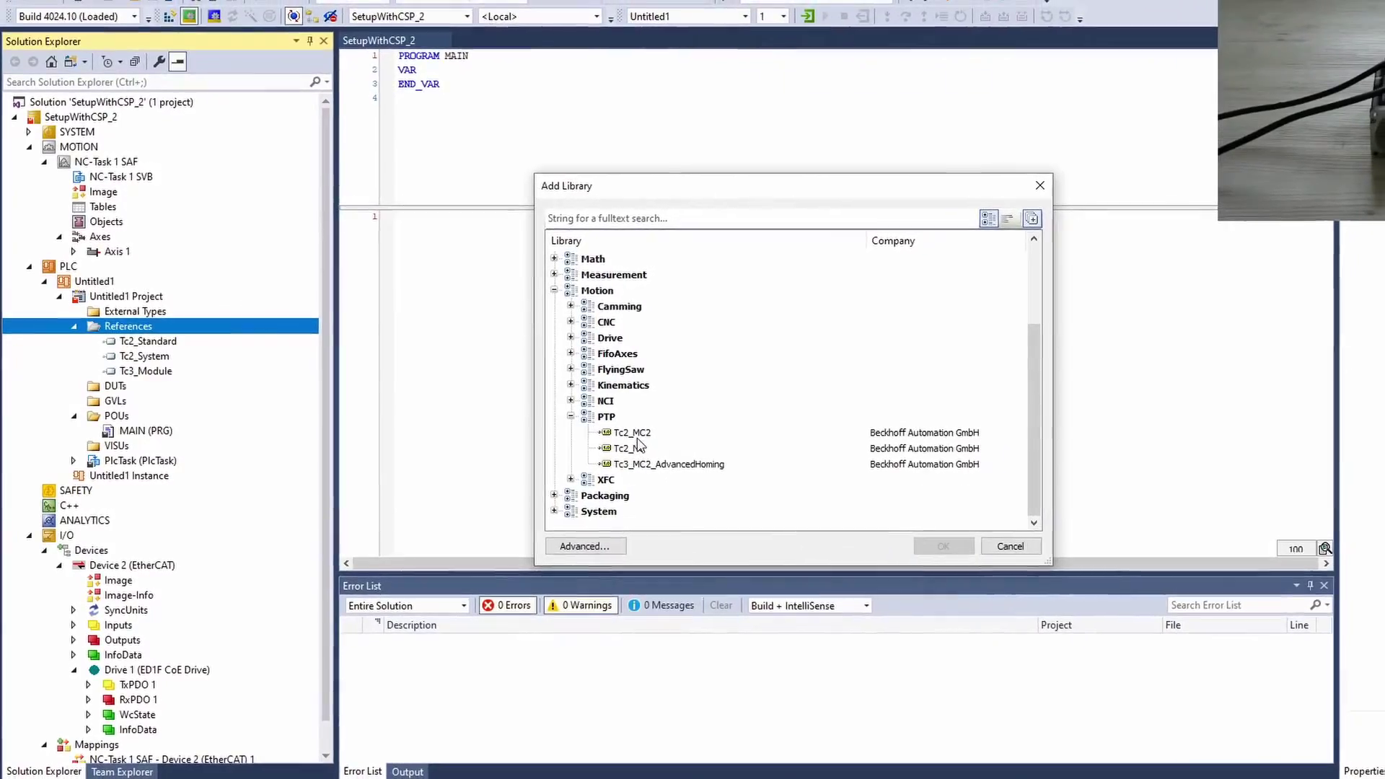
click(631, 432)
click(943, 545)
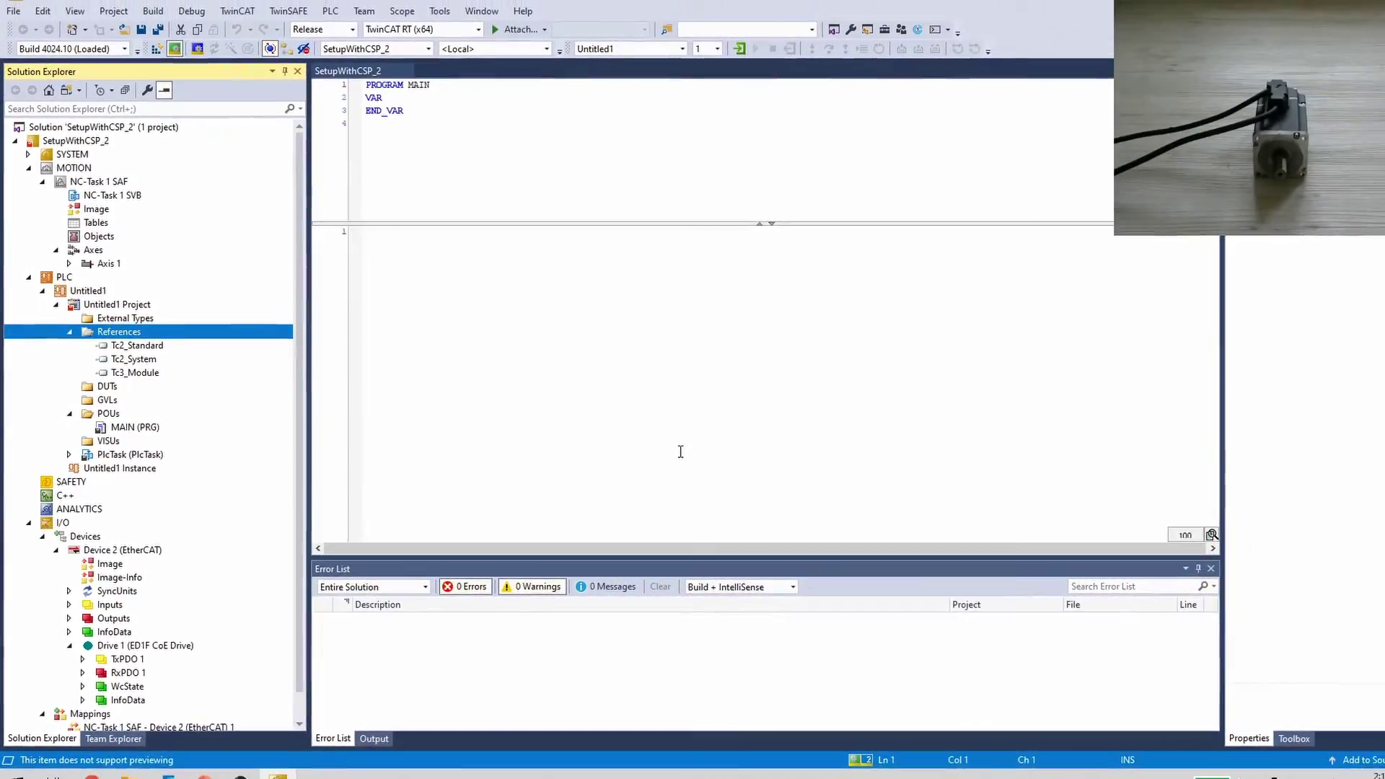
- Open MAIN's declaration section and open CSP_Code.txt from the desktop
double_click(129, 438)
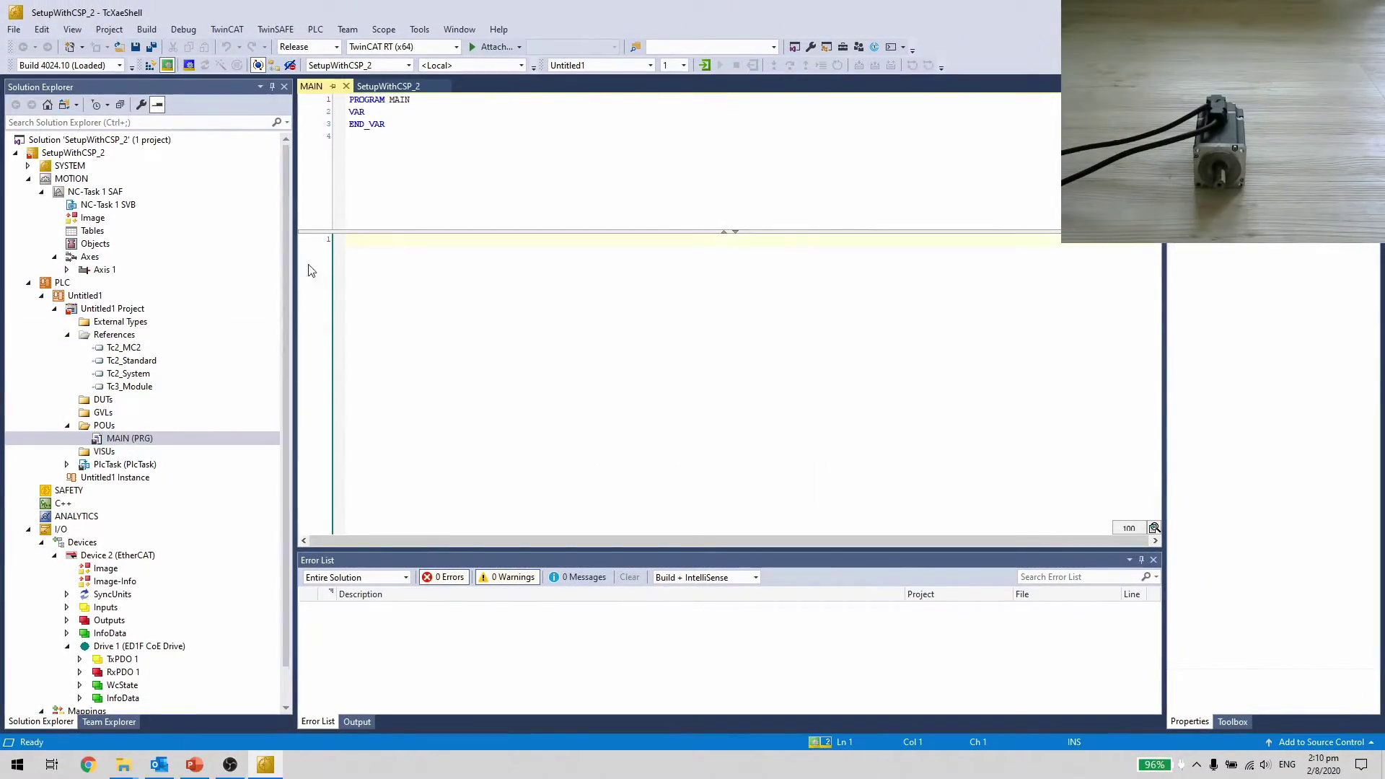
click(419, 161)
key(super+d)
double_click(27, 100)
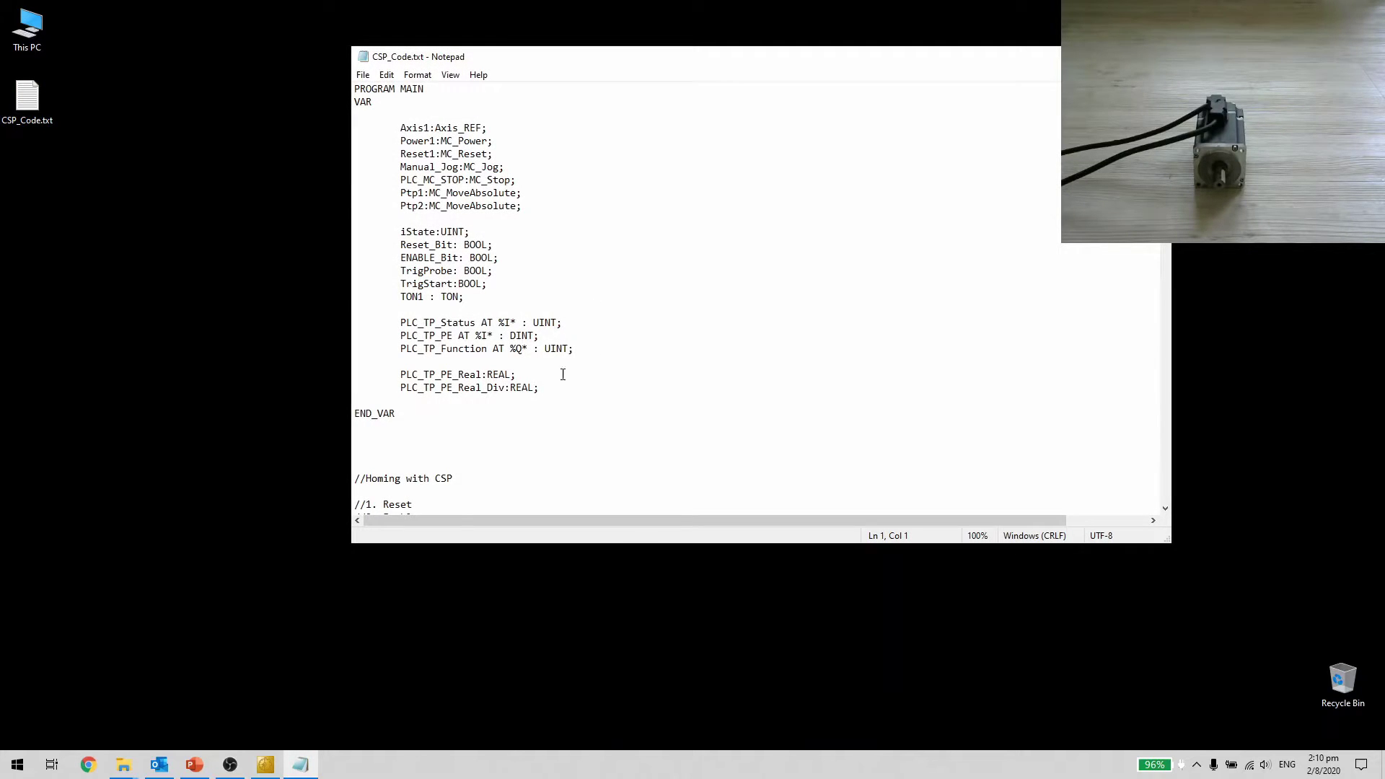
- Copy the VAR block from CSP_Code.txt and paste it over MAIN's declarations
click(410, 418)
key(shift+Up)
key(shift+Up)
key(shift+Up)
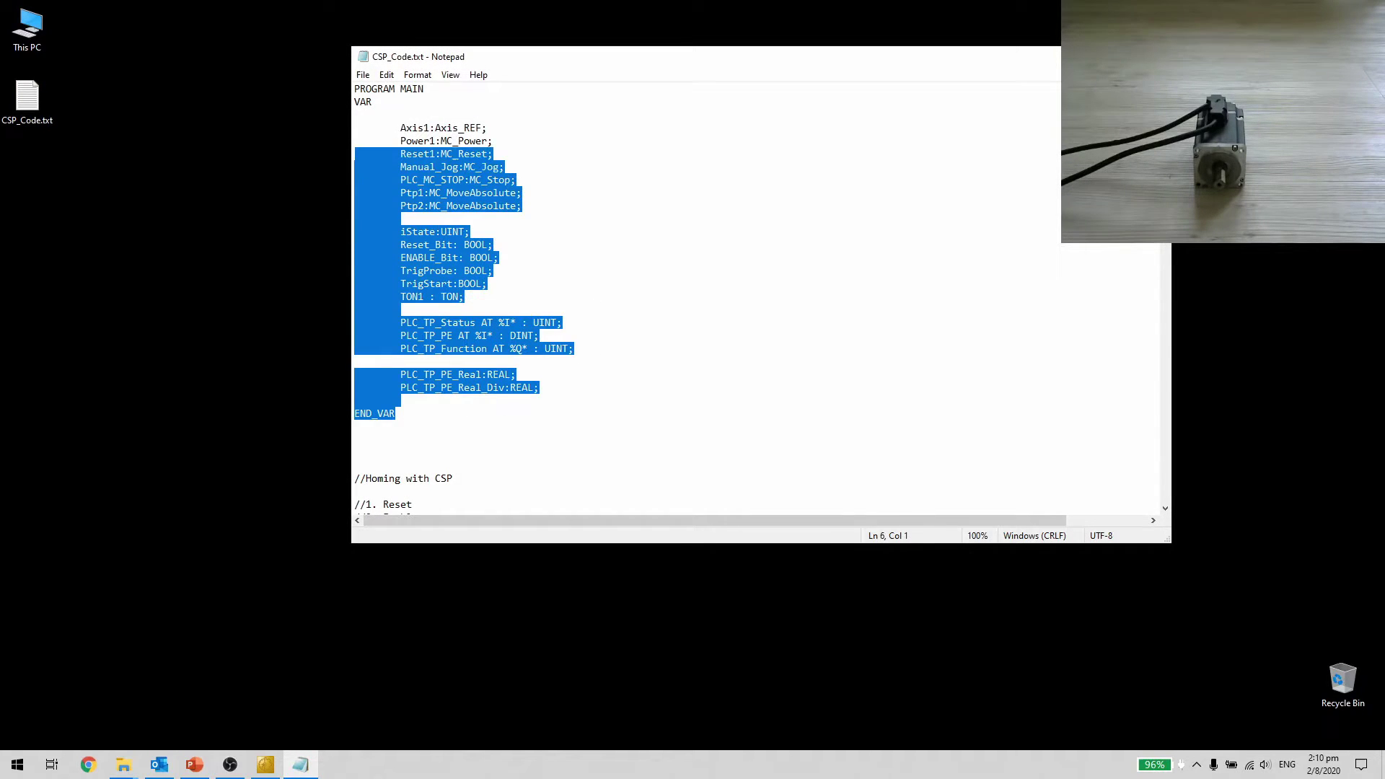
key(shift+Up)
key(shift+Up)
key(shift+Up)
key(shift+Home)
right_click(361, 89)
click(395, 135)
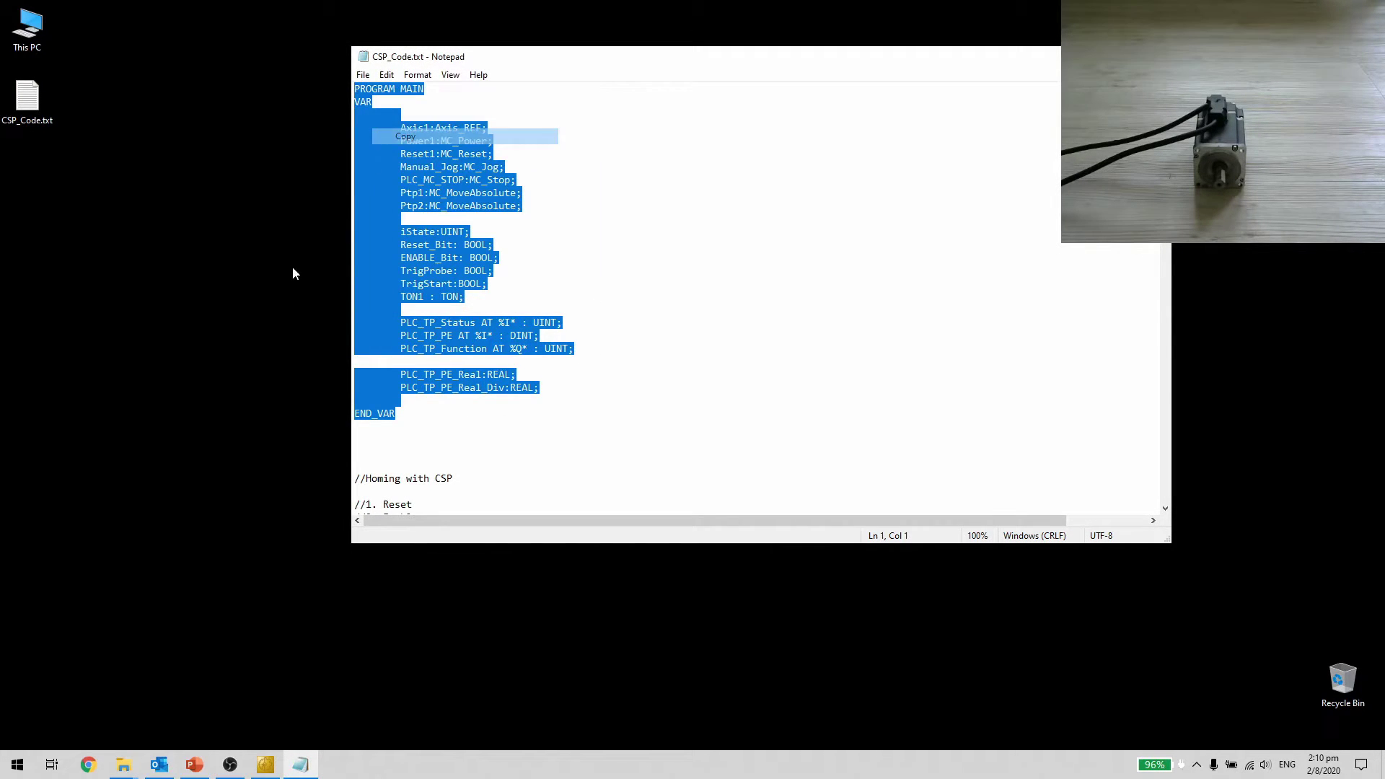
click(268, 765)
drag(389, 124, 348, 98)
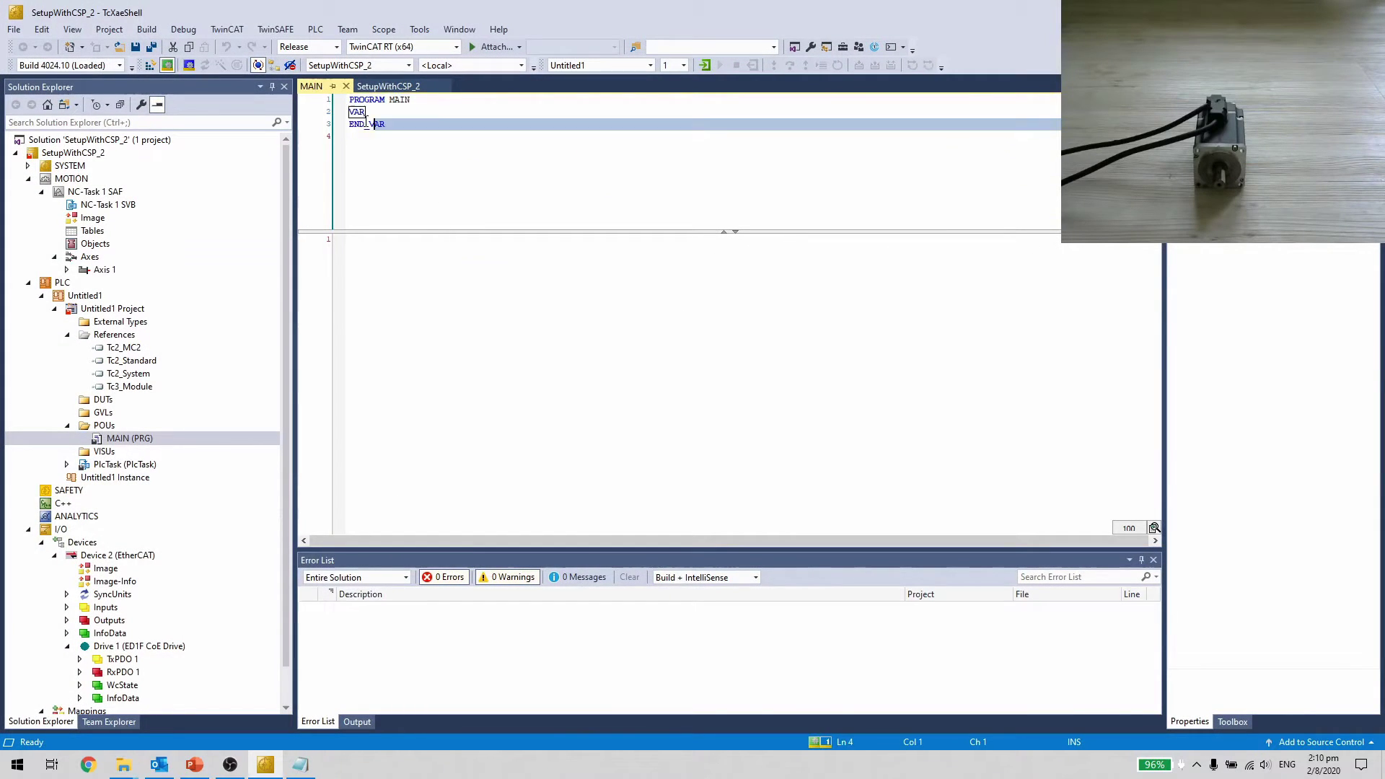
right_click(373, 108)
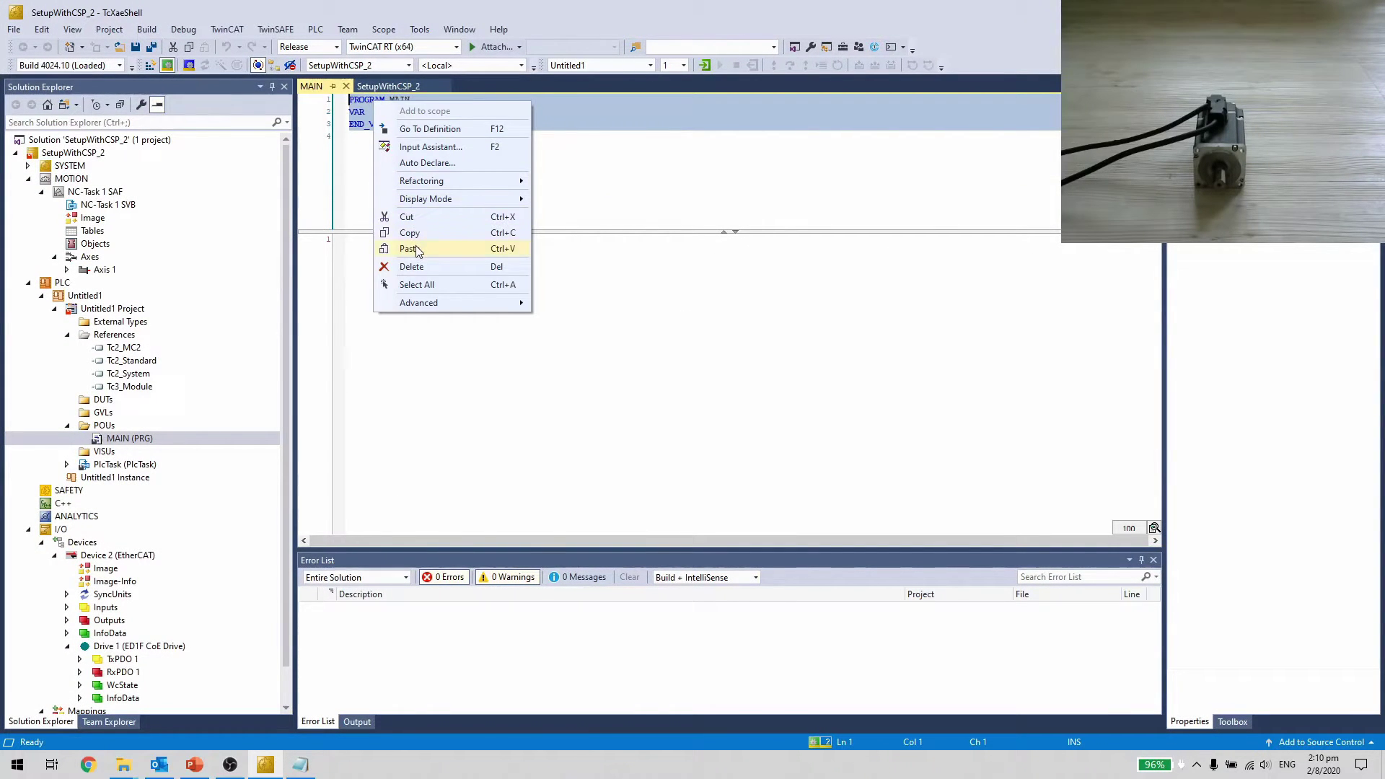
click(416, 248)
- Copy the code from '//Homing with CSP' through END_CASE into MAIN's body
click(299, 765)
click(357, 462)
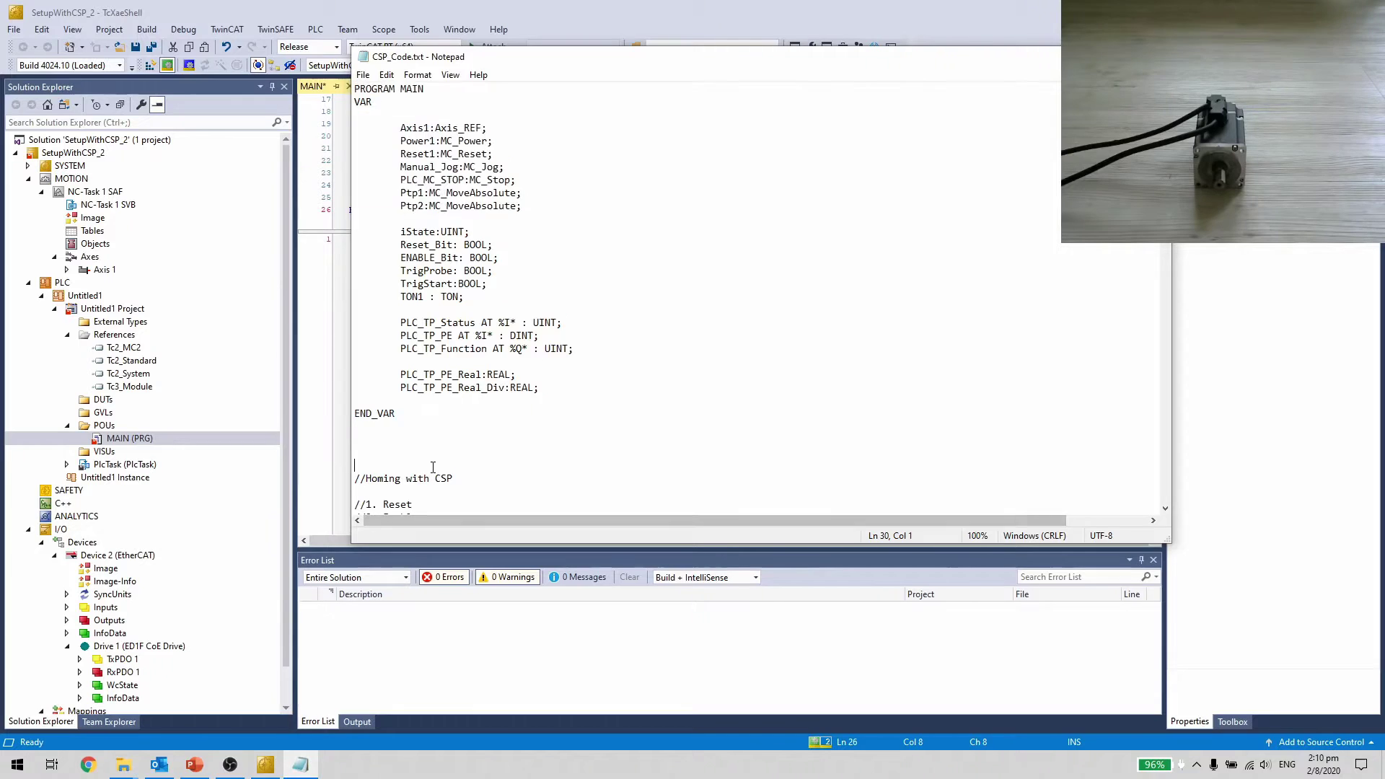
scroll(357, 325, down, 3)
scroll(357, 312, down, 2)
drag(353, 277, 494, 655)
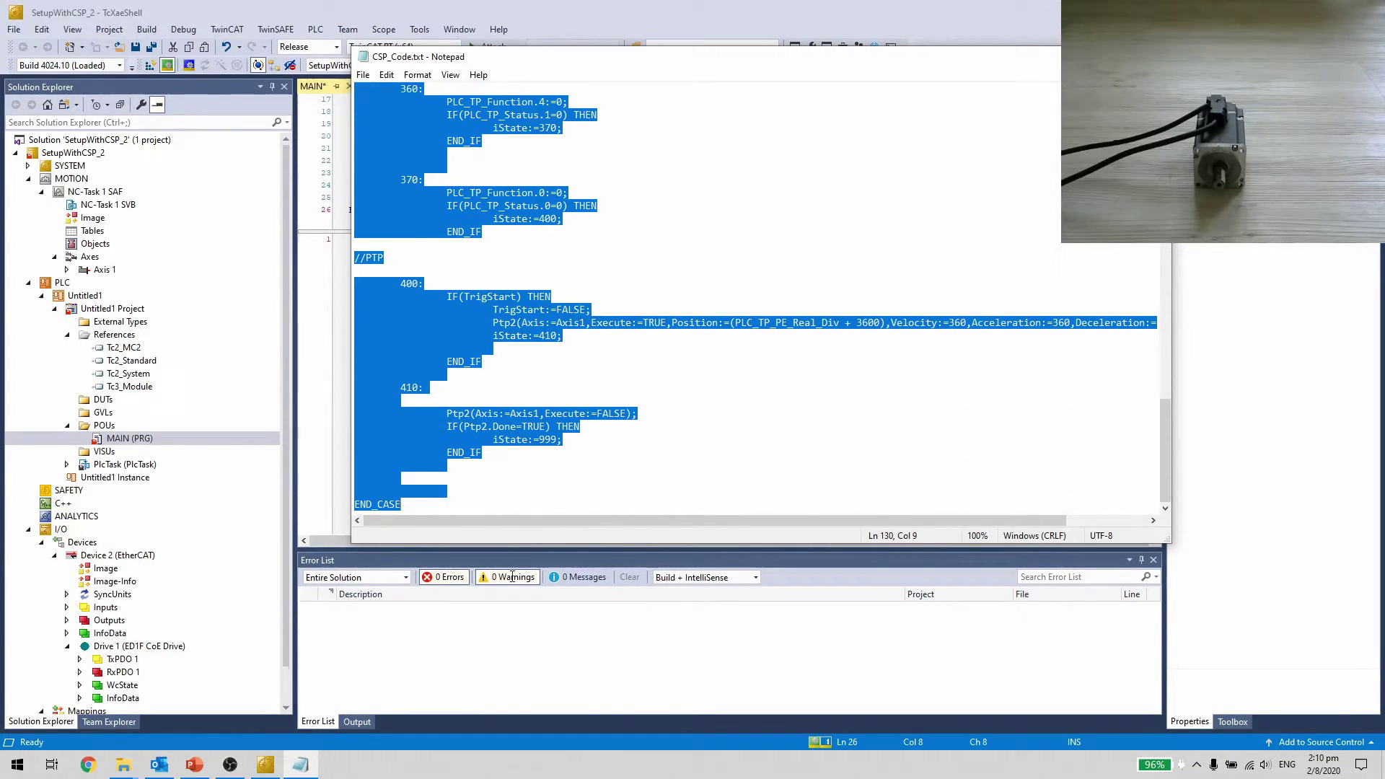
mouse_move(494, 654)
mouse_down()
mouse_move(424, 505)
mouse_move(401, 504)
mouse_up()
right_click(374, 475)
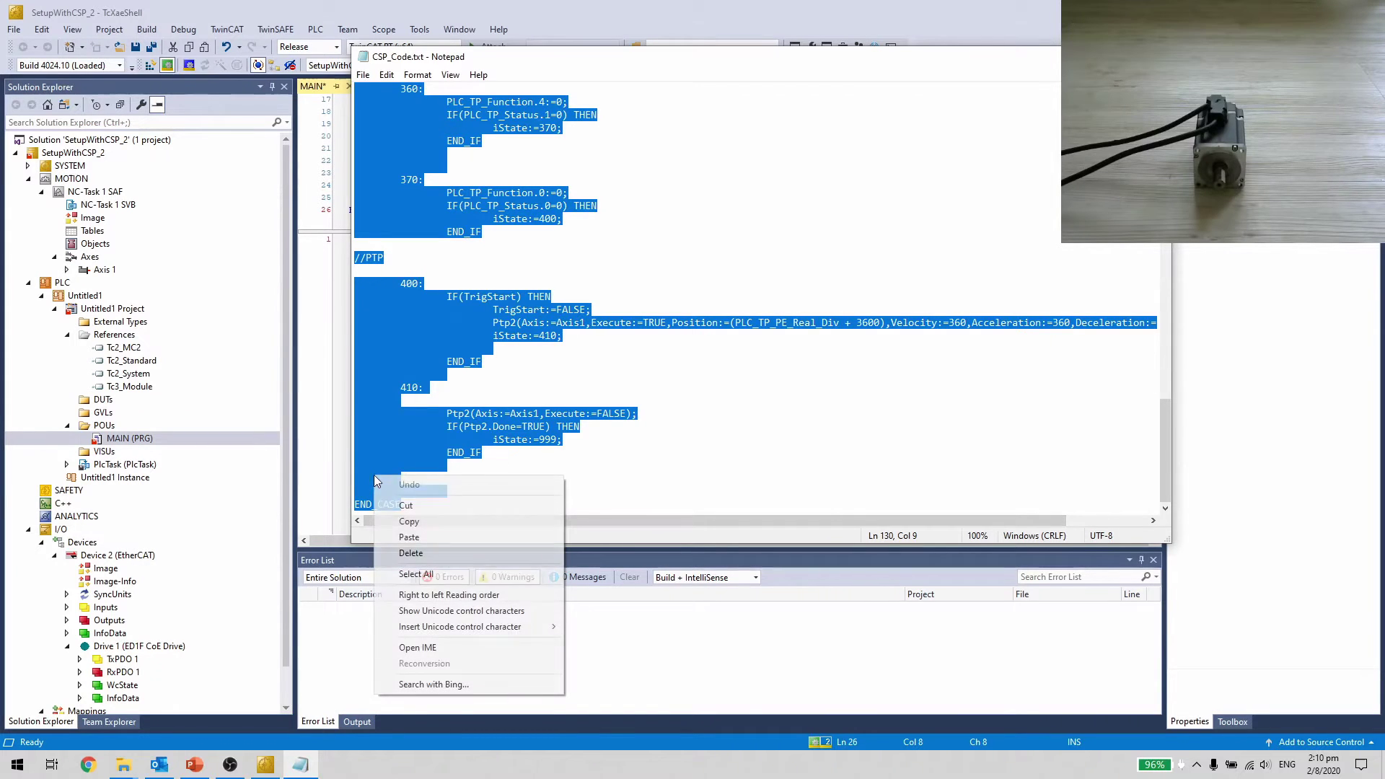
click(408, 523)
click(265, 766)
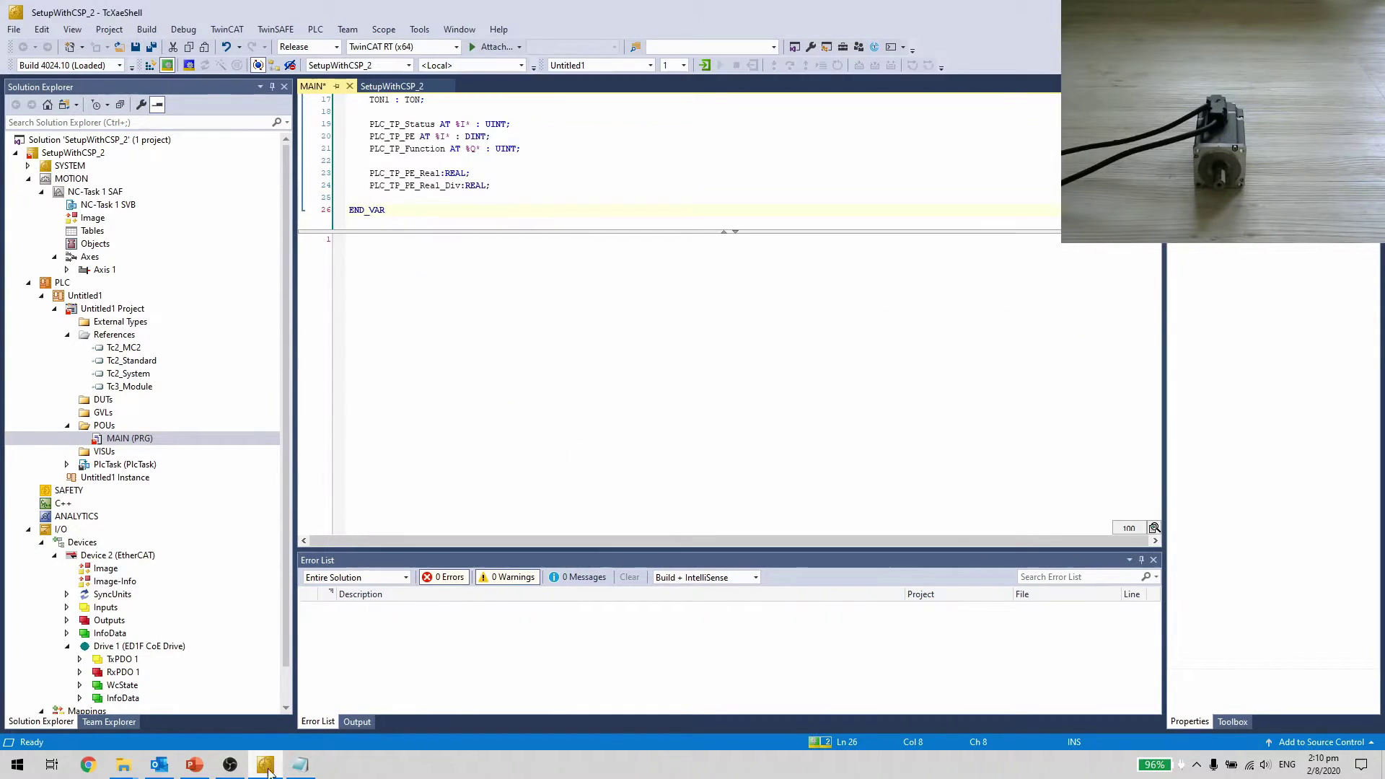
right_click(464, 321)
click(504, 445)
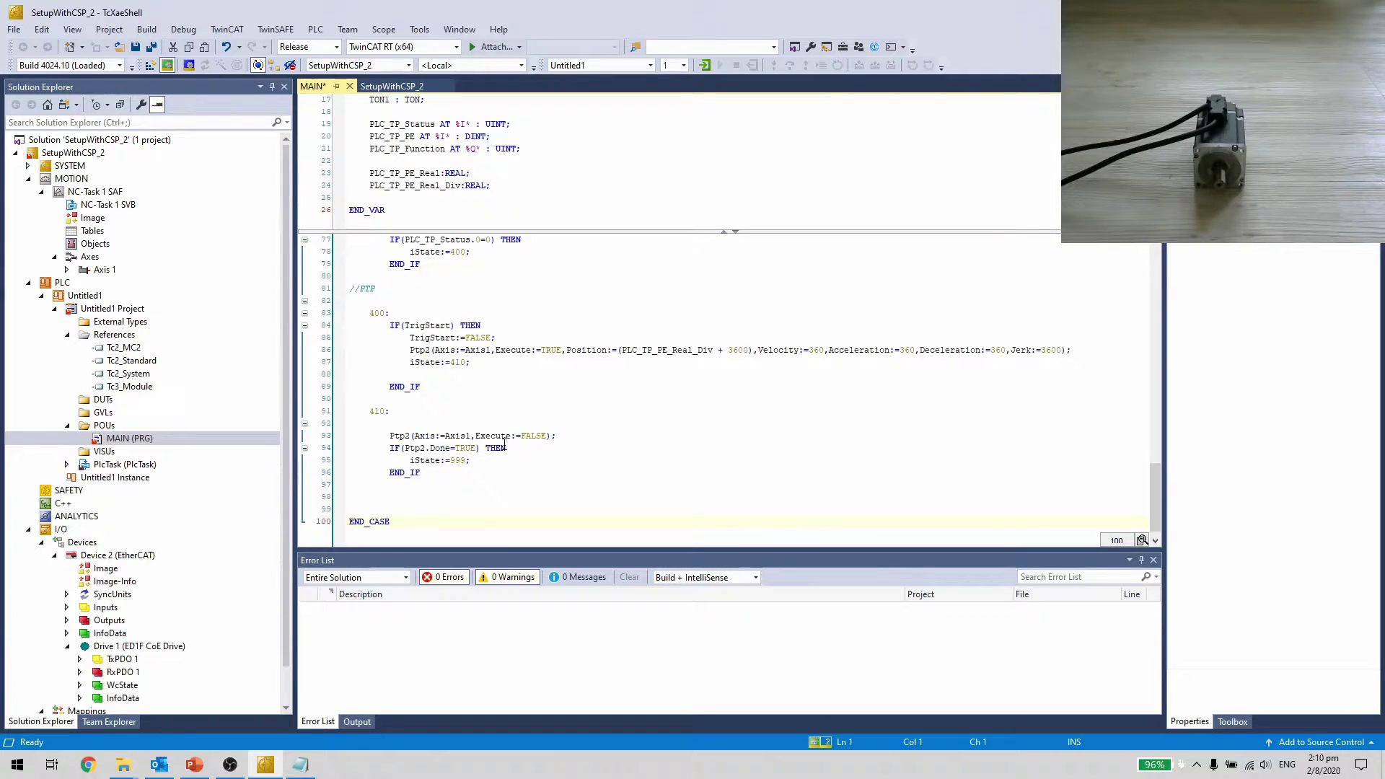
- Build the solution with 0 errors
click(630, 422)
click(148, 30)
click(163, 46)
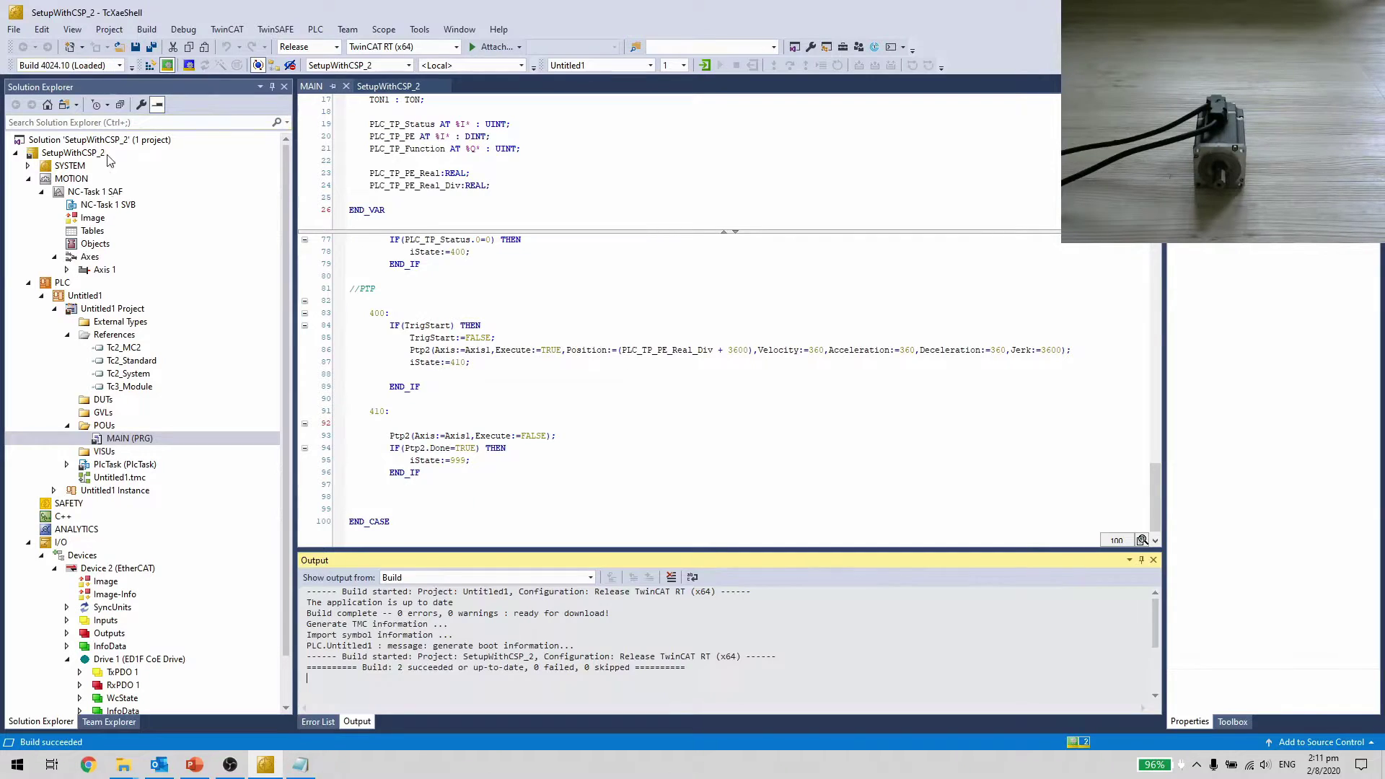
- Link Axis 1 to the PLC variable MAIN.Axis1 from its Settings page
double_click(99, 269)
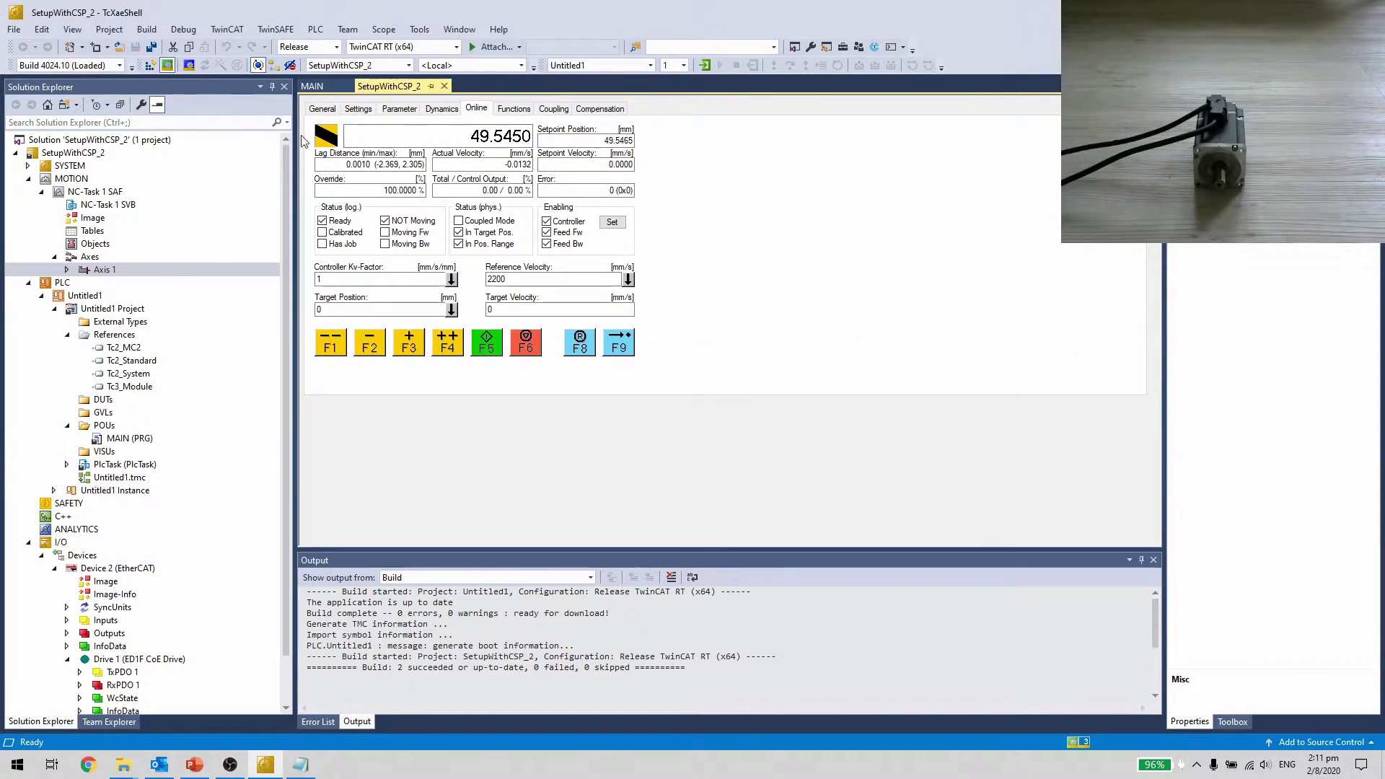
click(362, 118)
click(369, 149)
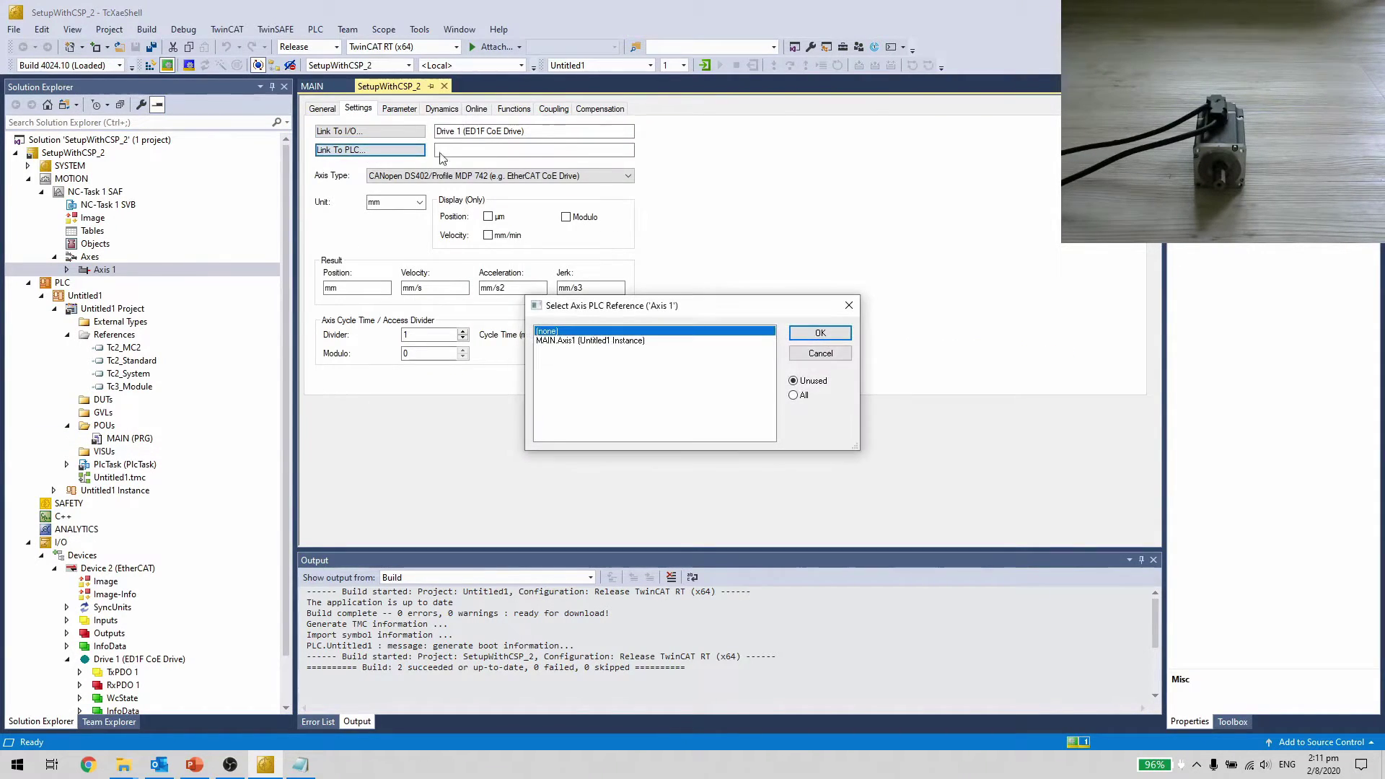
click(704, 340)
click(830, 332)
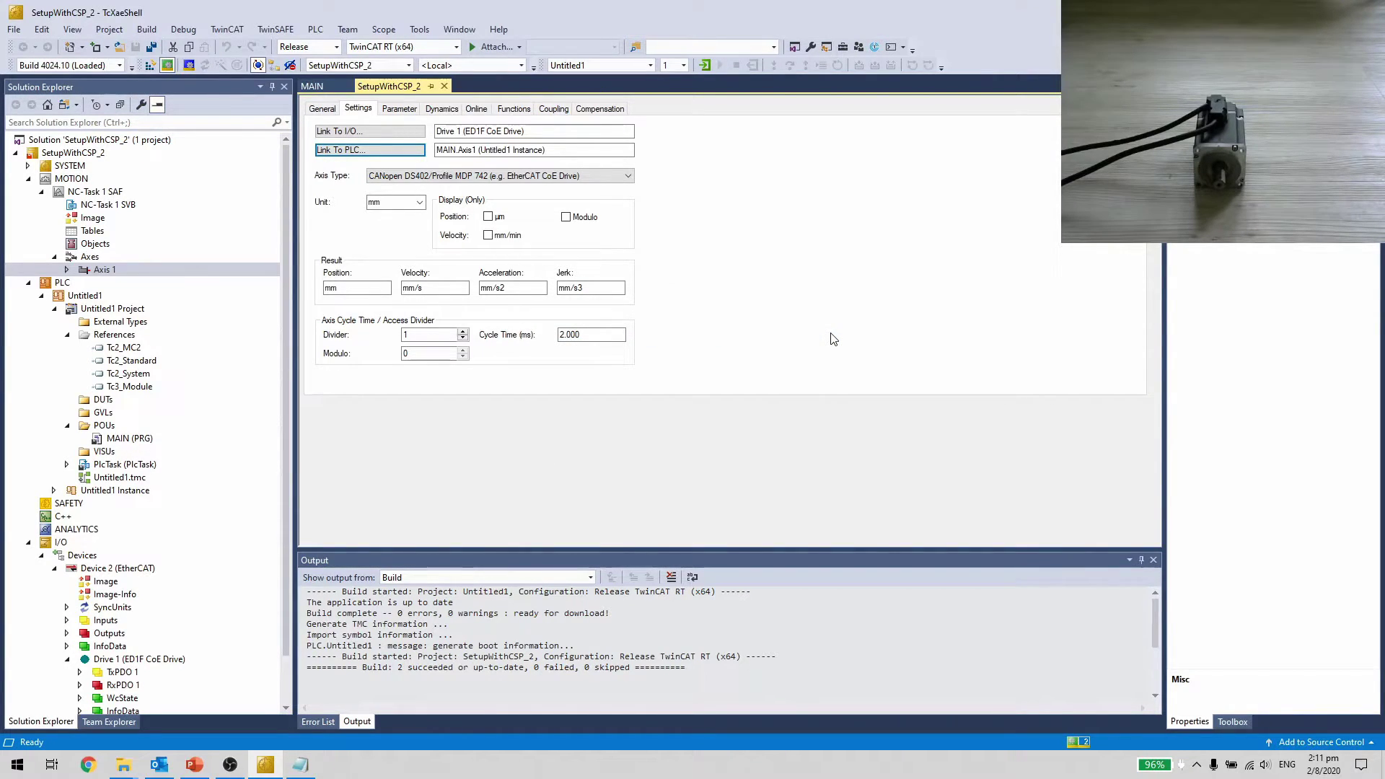
scroll(182, 480, down, 2)
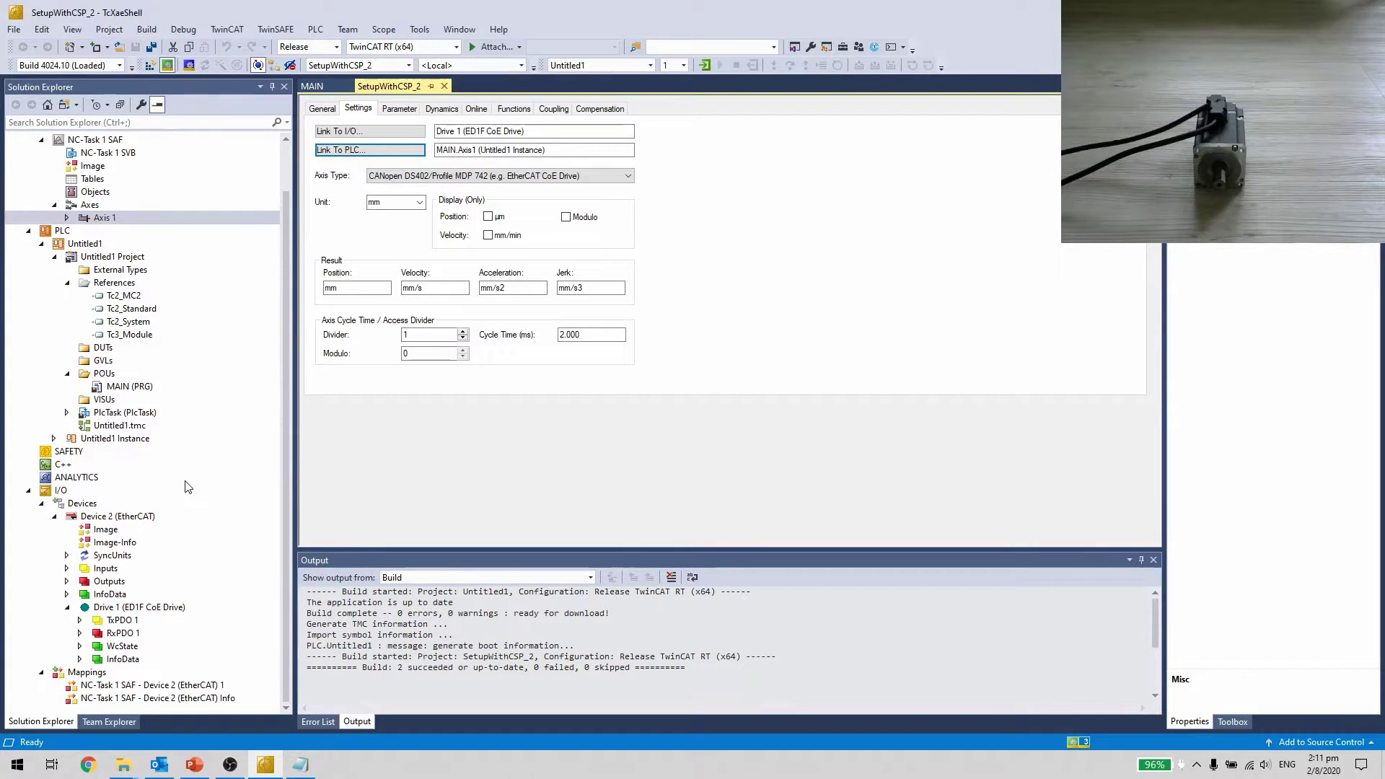
- Expand Drive 1's PDOs and link the Touch Probe status to MAIN.PLC_TP_Status
click(138, 607)
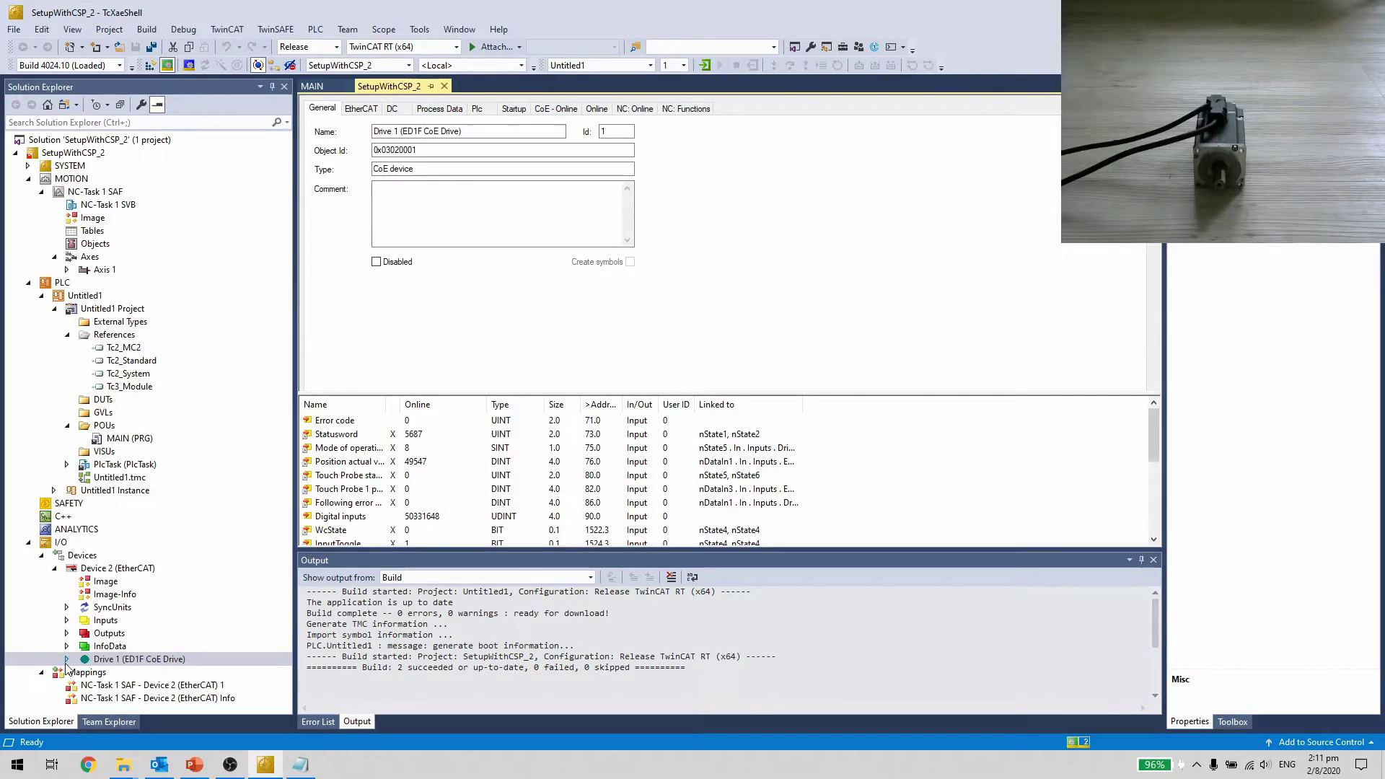
click(67, 659)
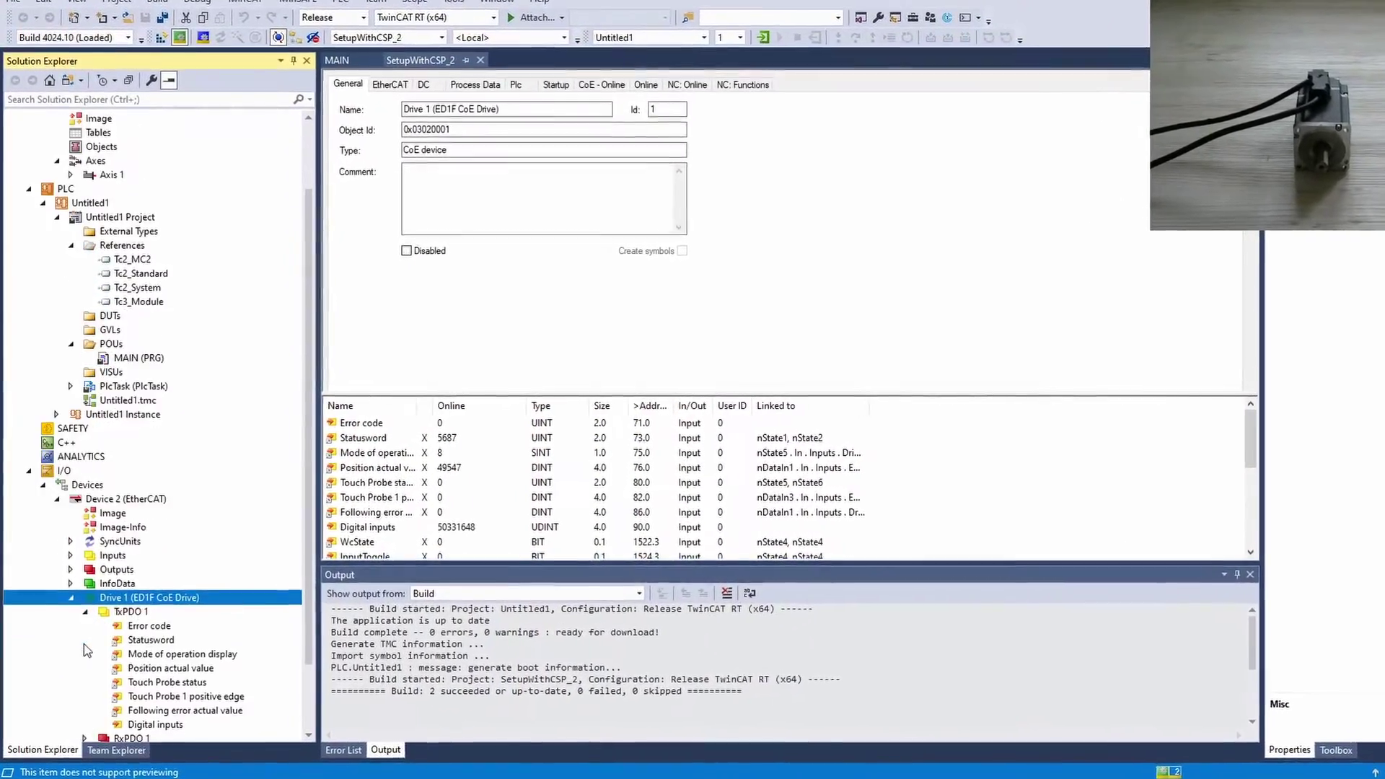
click(87, 661)
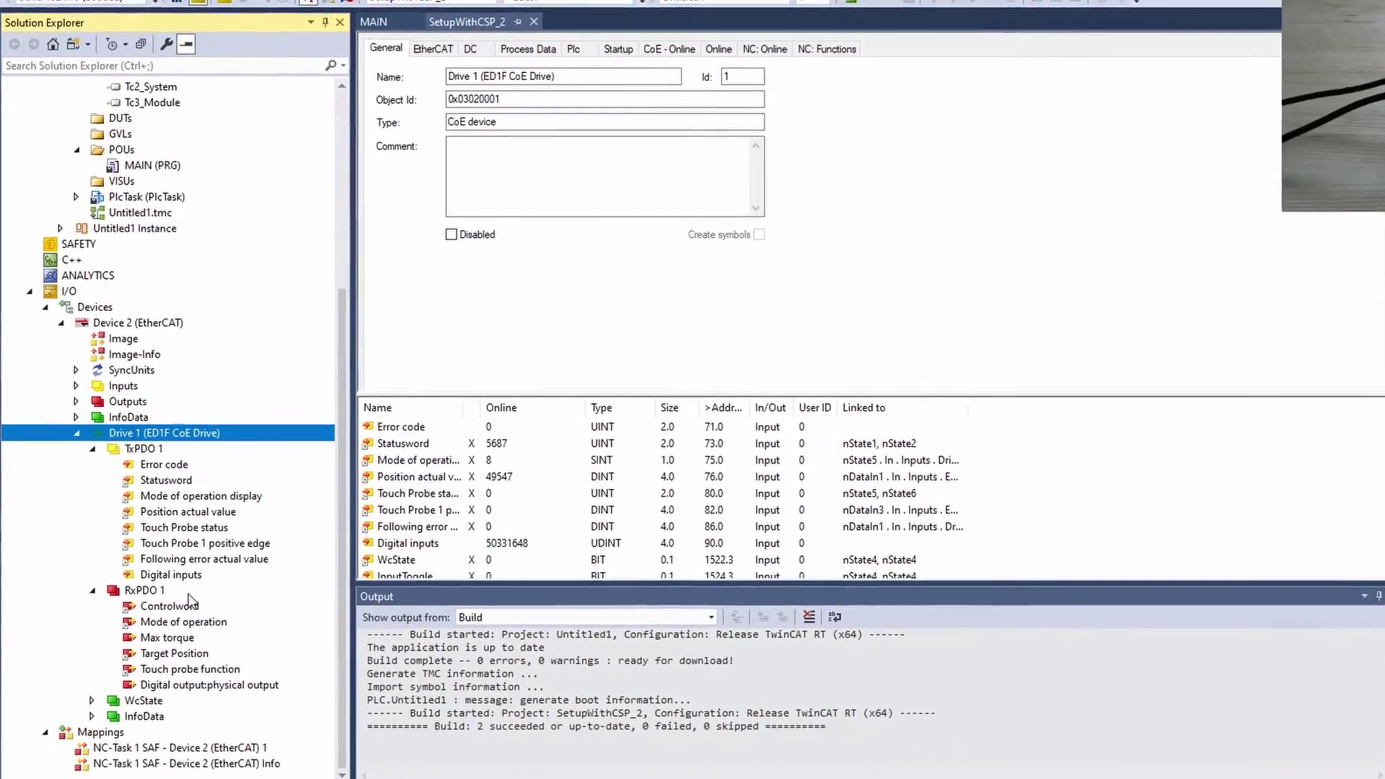
click(194, 535)
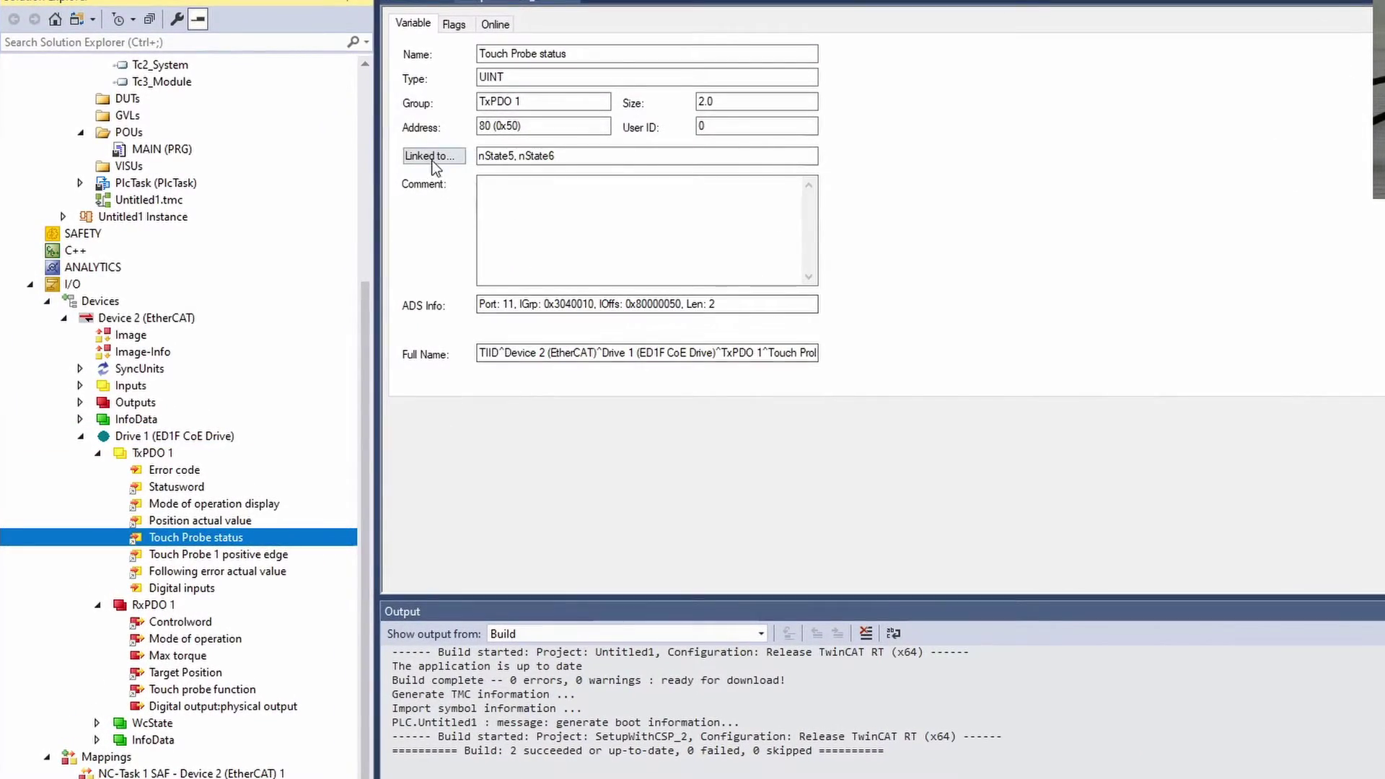
click(432, 156)
scroll(795, 464, down, 5)
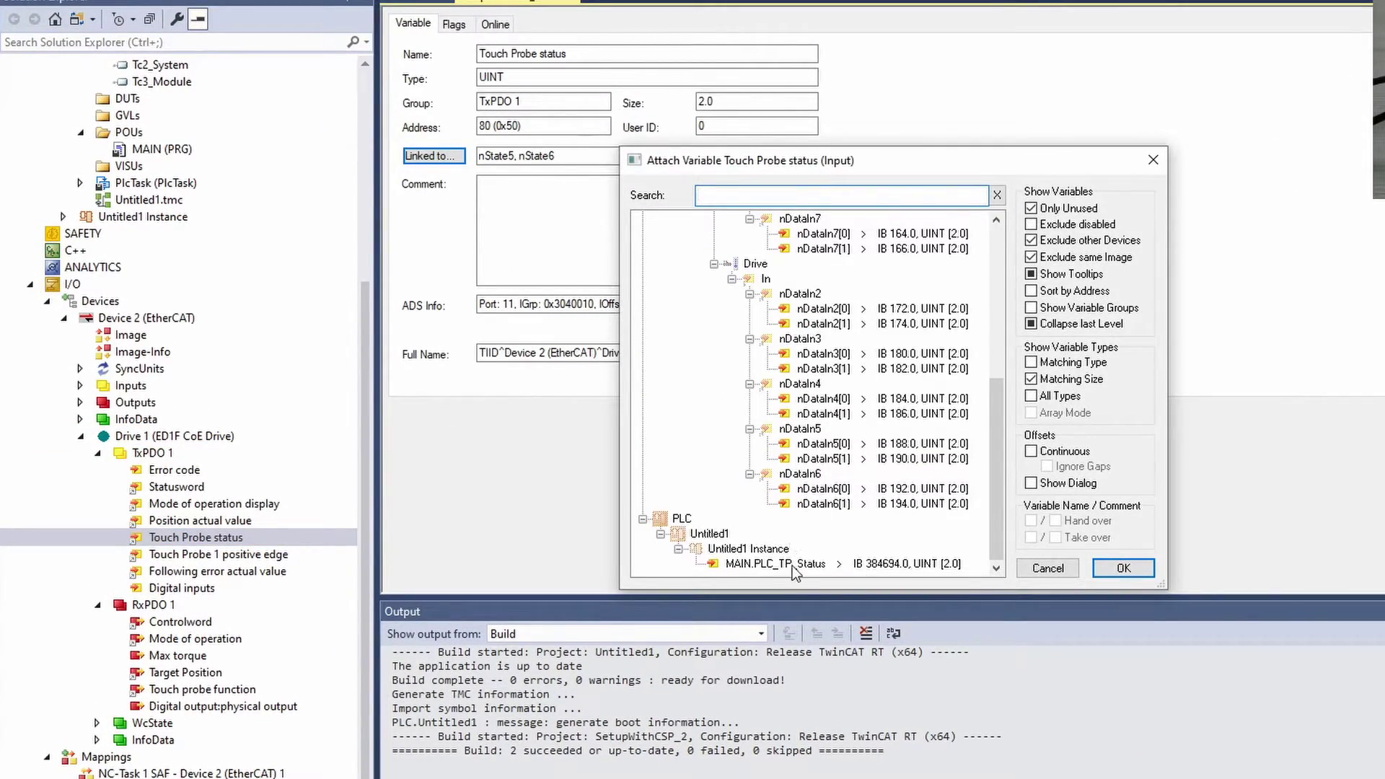
click(796, 564)
click(1131, 569)
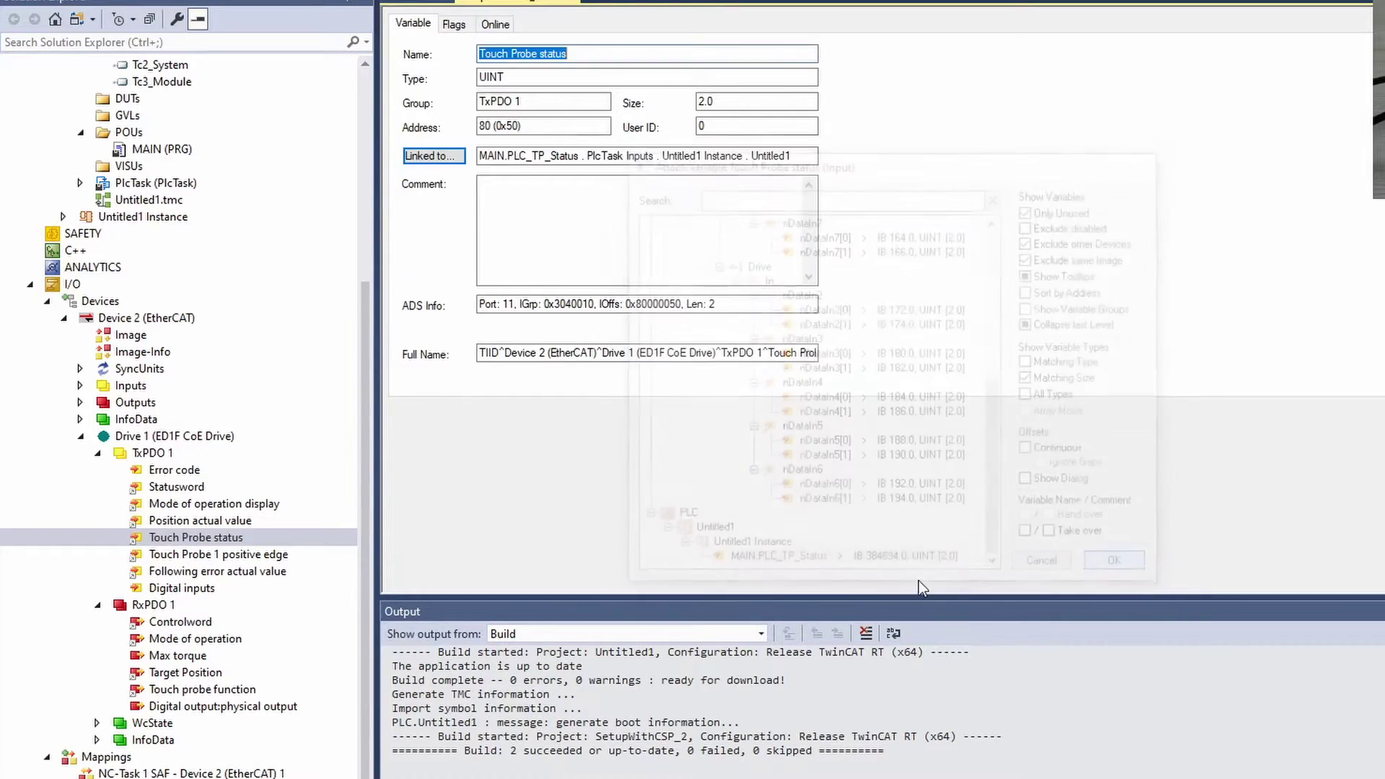
- Link the positive edge to MAIN.PLC_TP_PE and touch probe function to MAIN.PLC_TP_Function
click(257, 555)
click(434, 155)
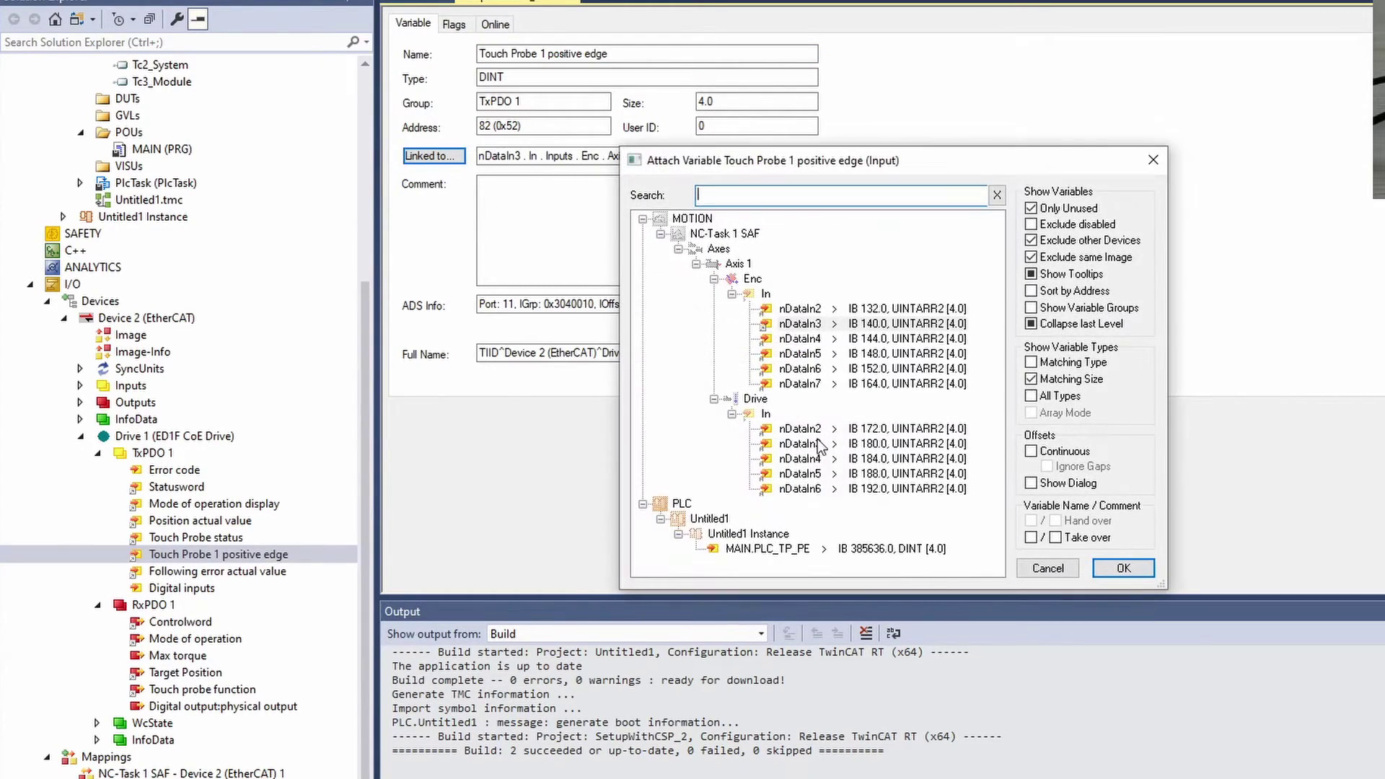
click(823, 550)
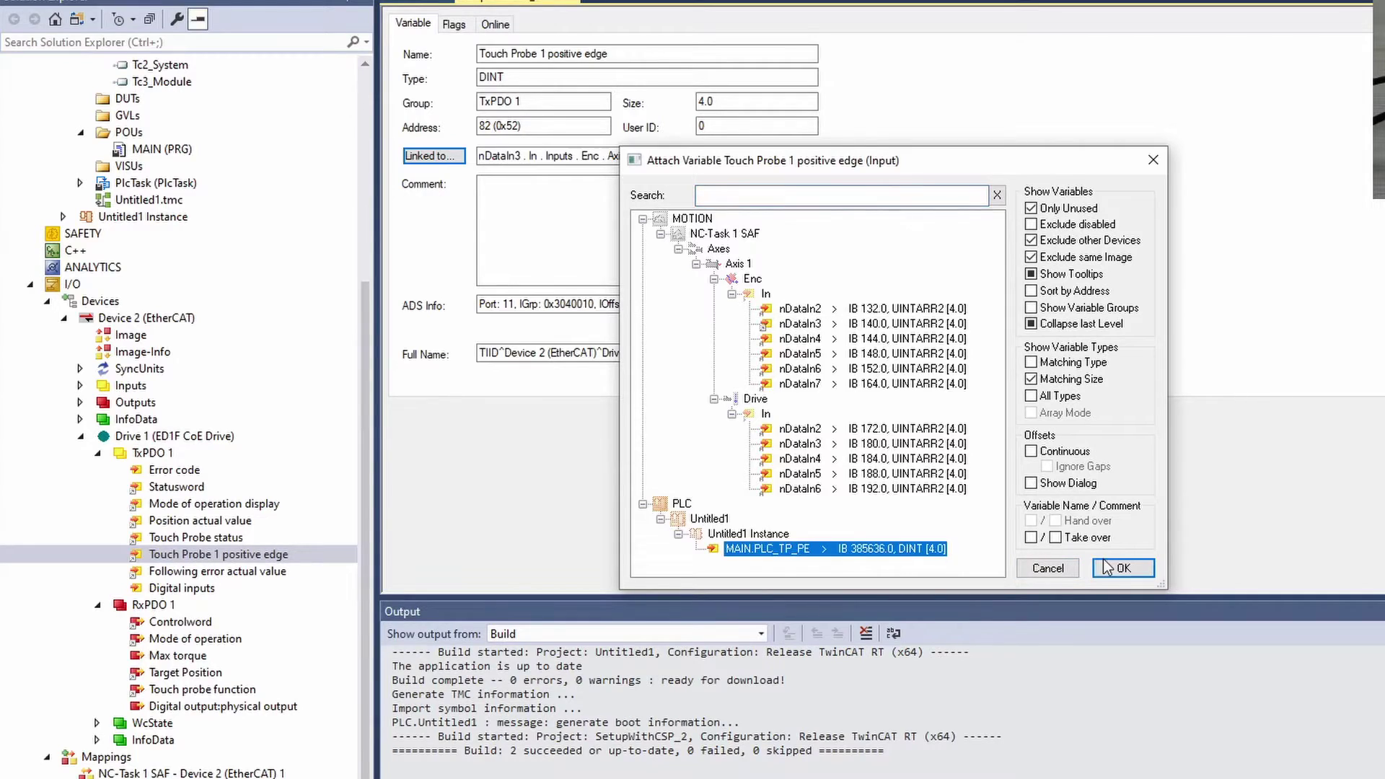
click(1125, 570)
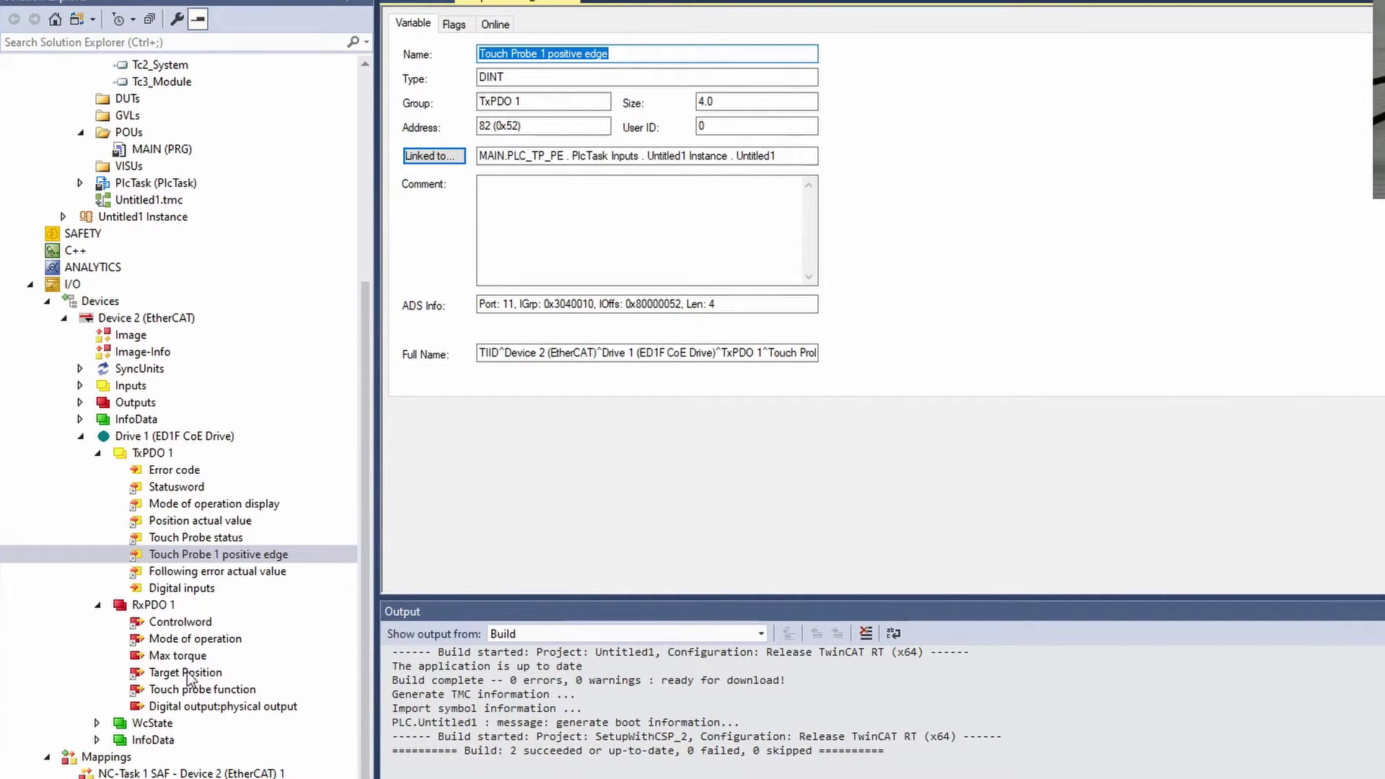
click(188, 673)
click(194, 689)
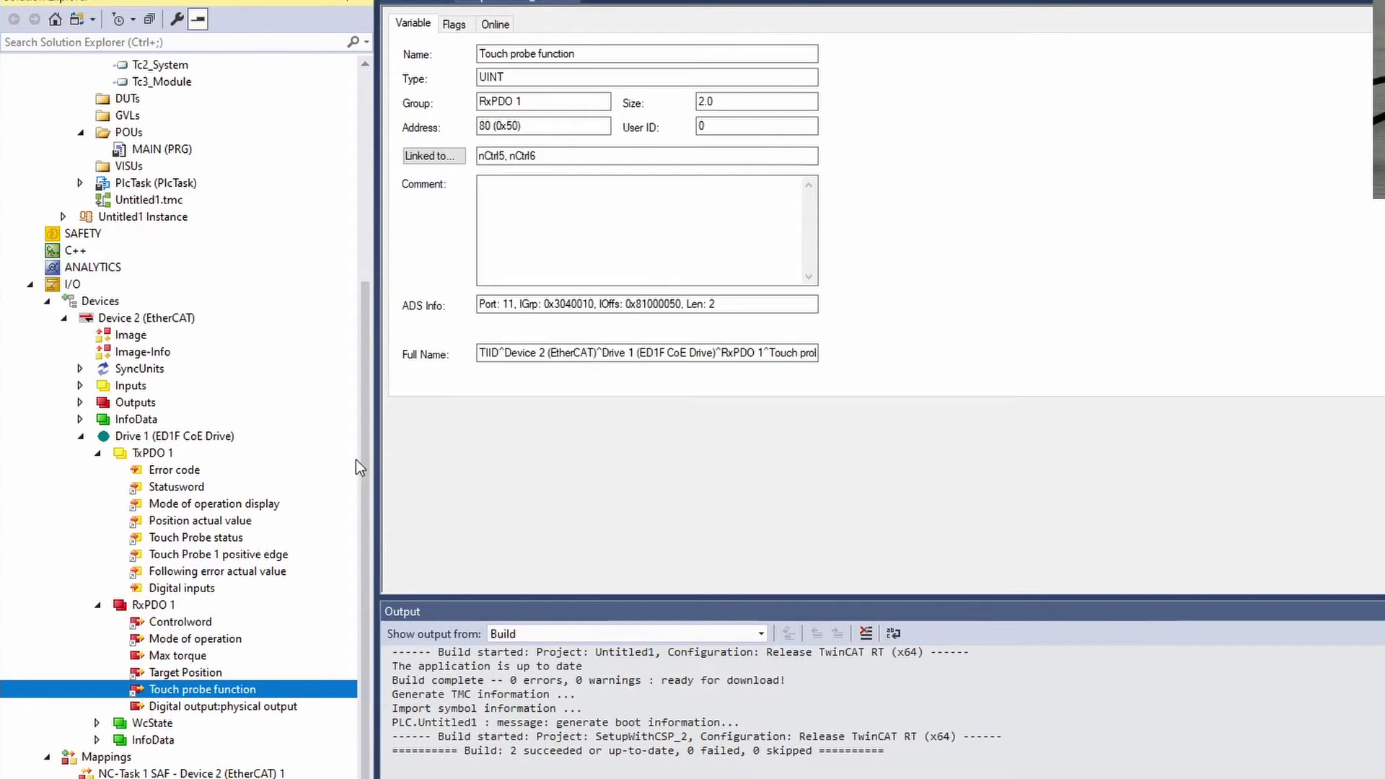
click(437, 158)
scroll(881, 473, down, 7)
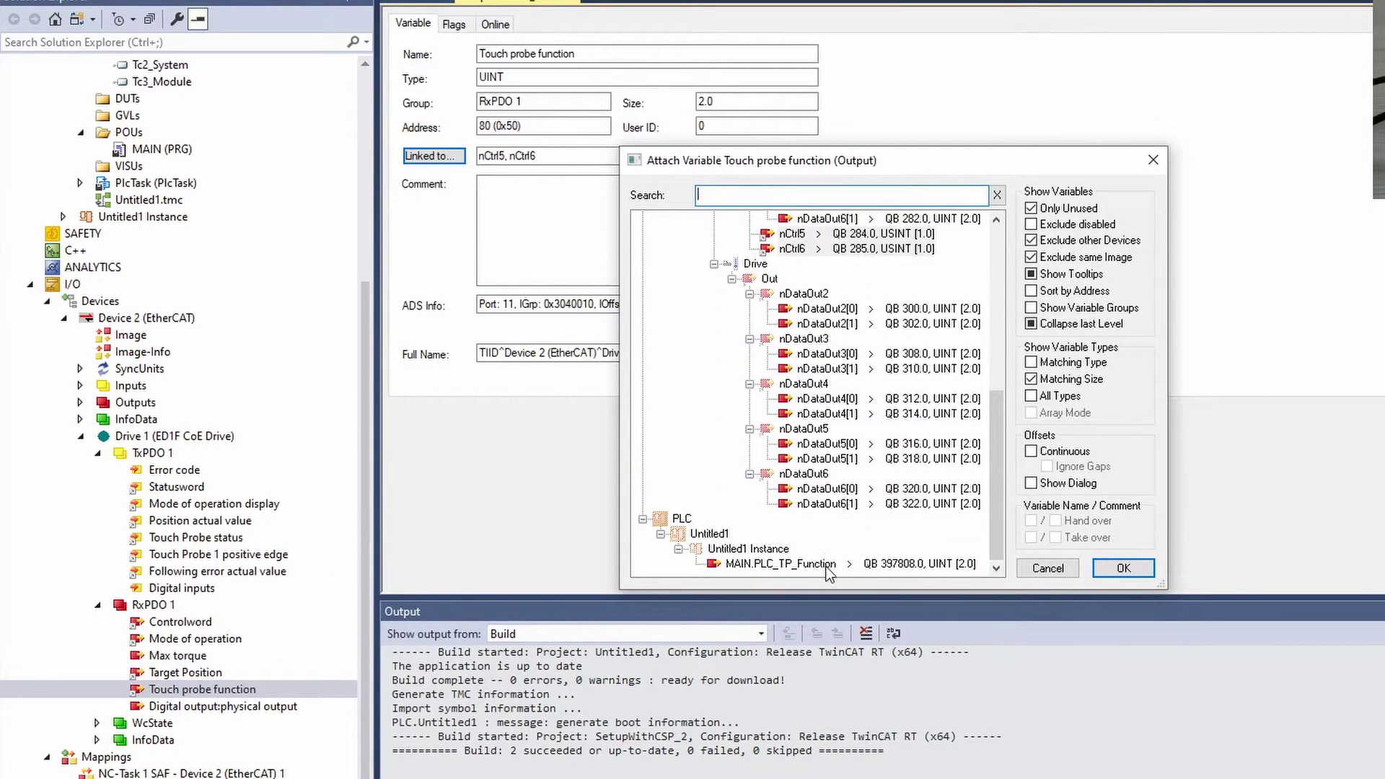
click(828, 564)
click(1121, 570)
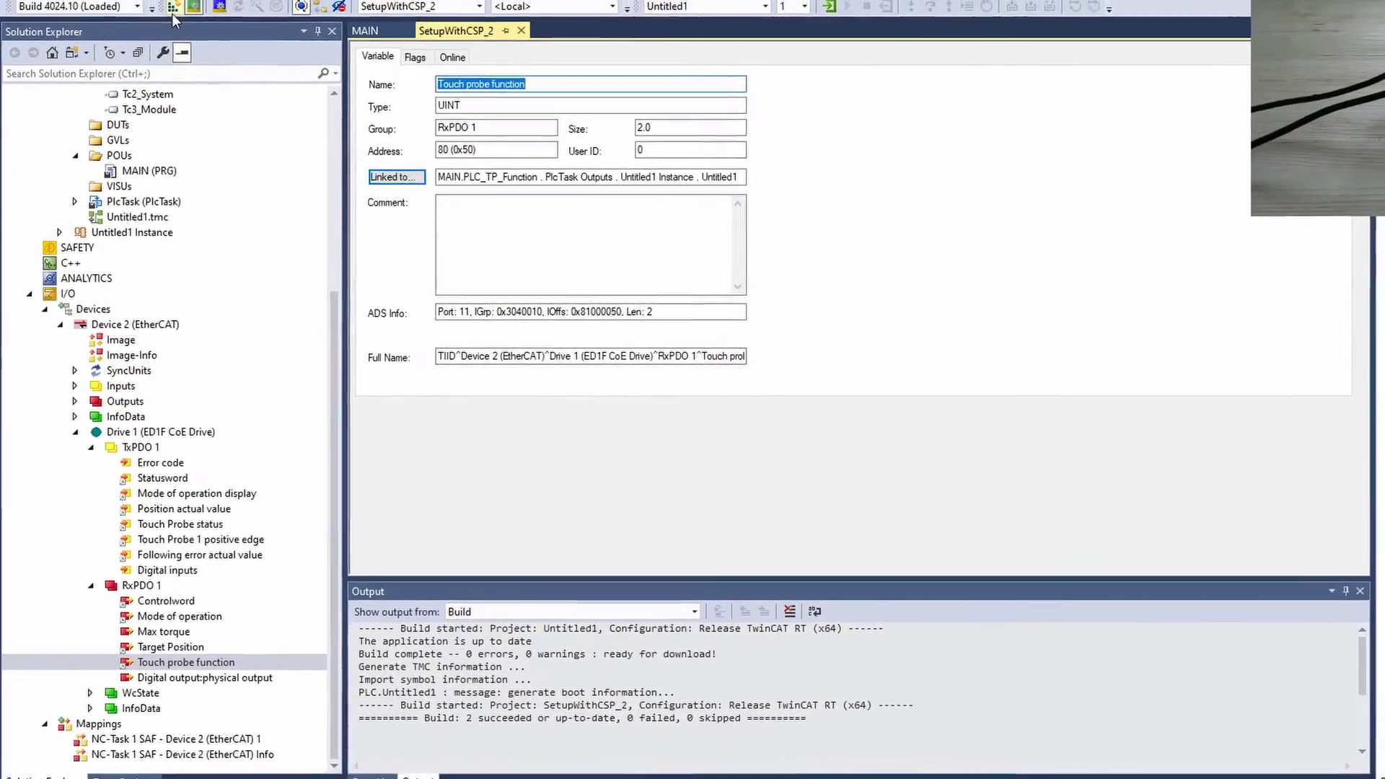
- Activate the configuration, confirm restart in Run mode, and reopen MAIN (PRG)
click(168, 26)
click(786, 422)
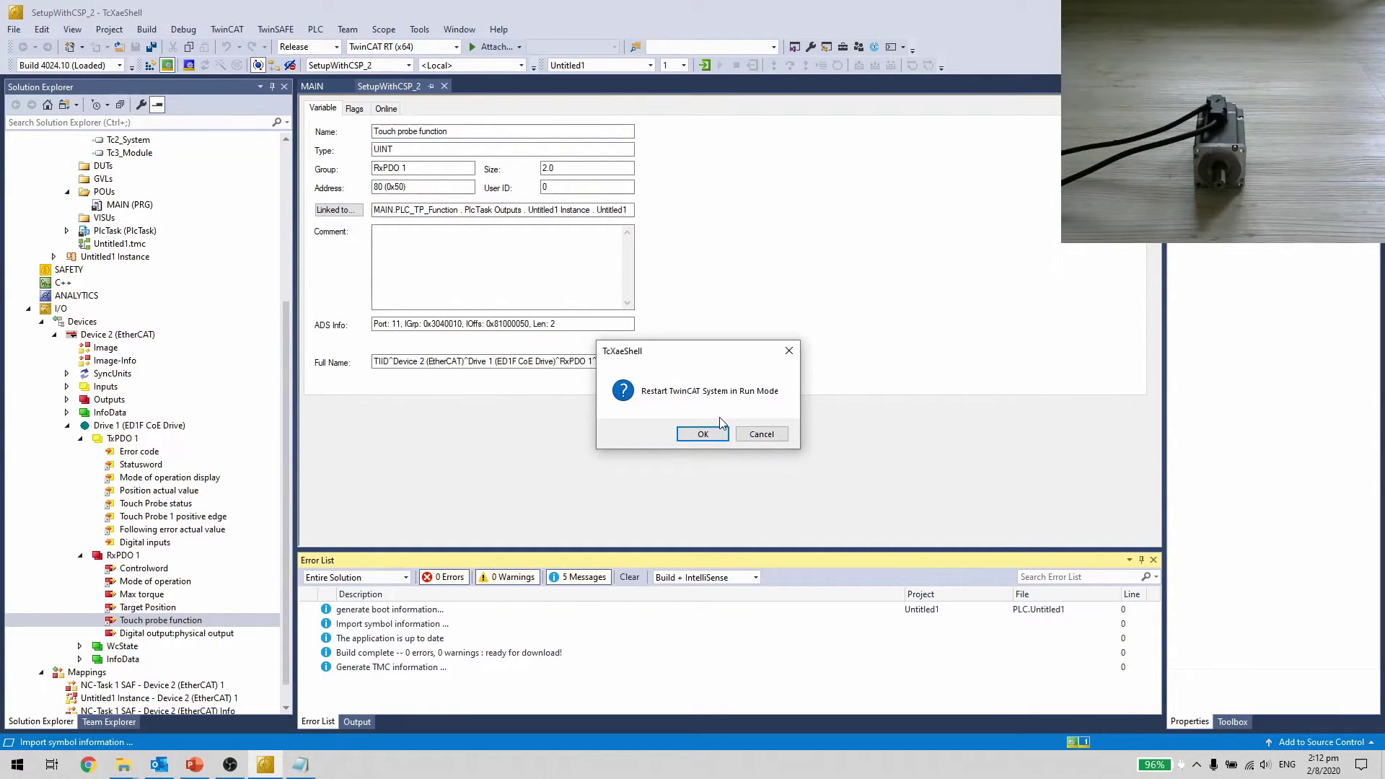
click(718, 427)
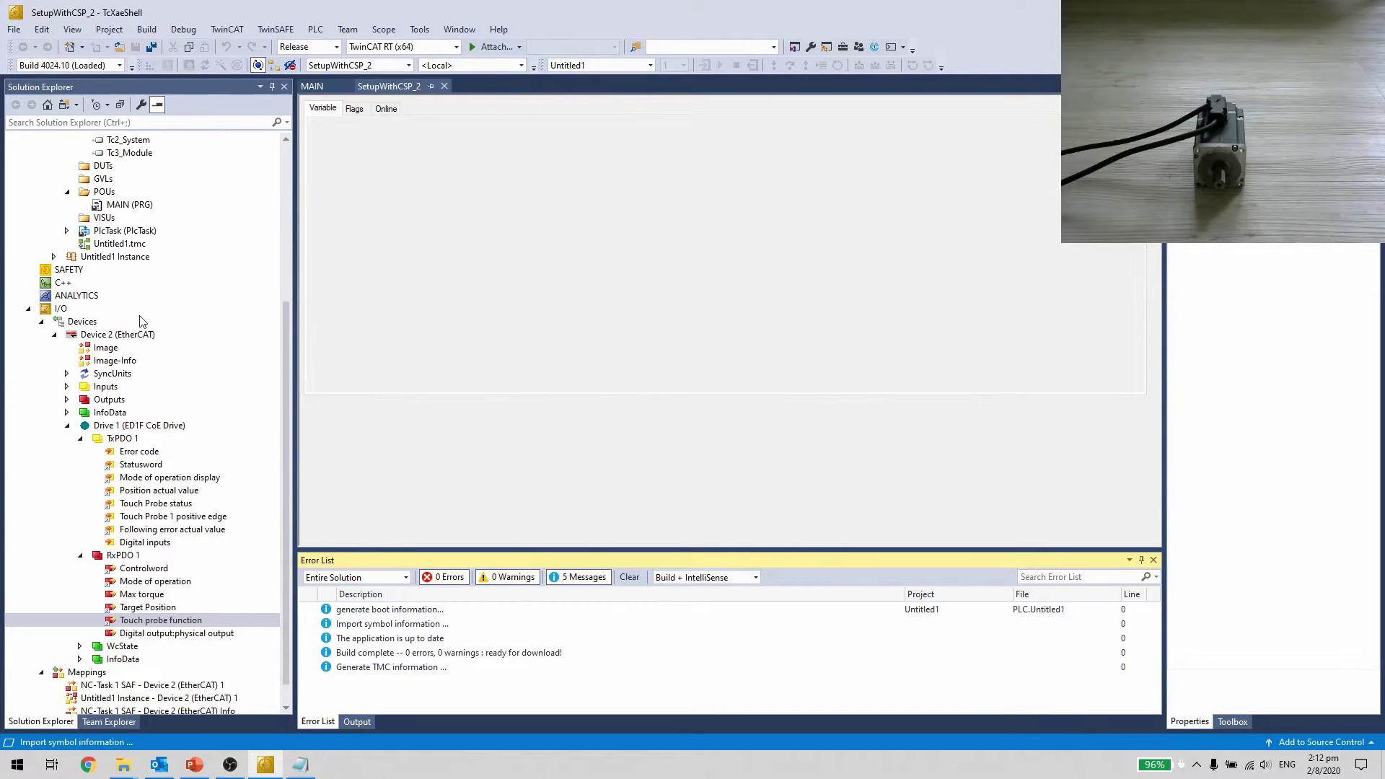
double_click(131, 248)
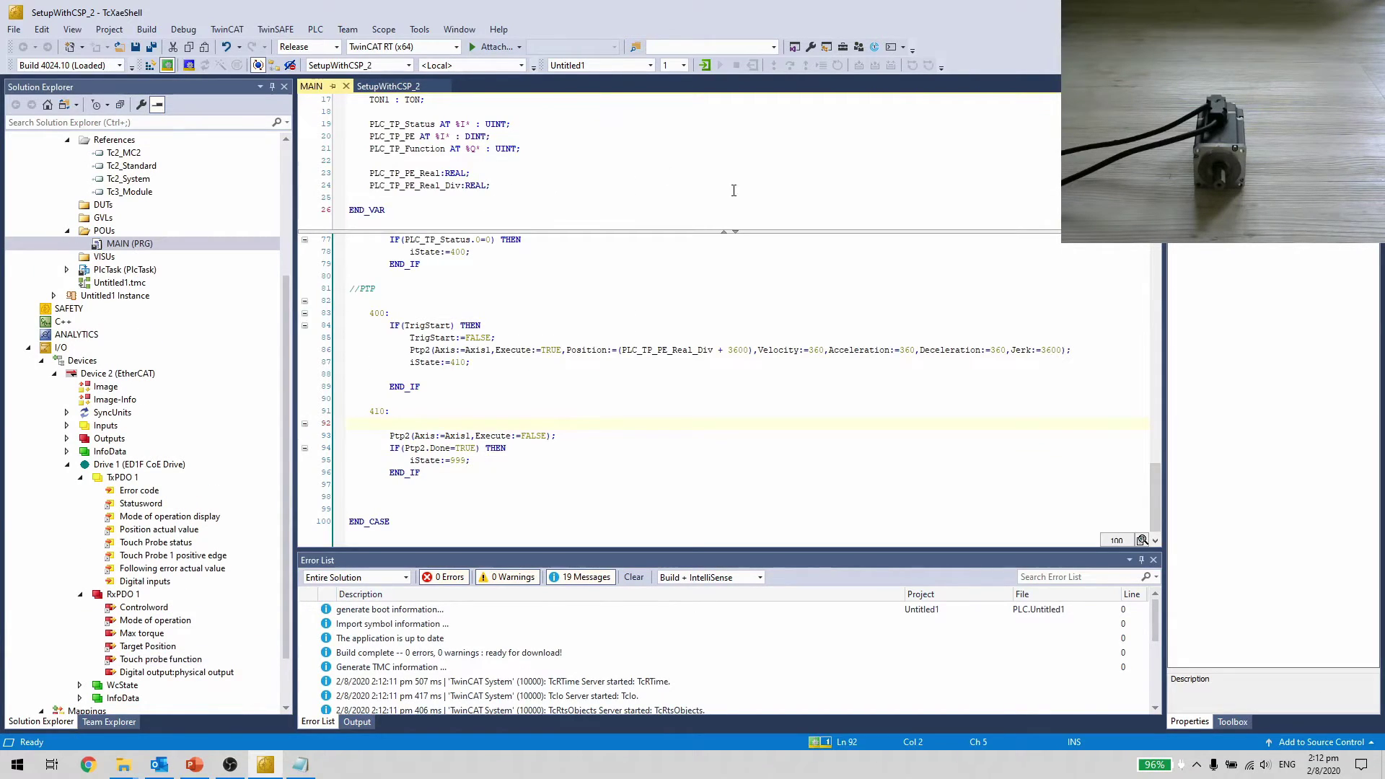
scroll(712, 99, up, 1)
- Log in, download the application, start the PLC, and enlarge the live watch pane
click(705, 67)
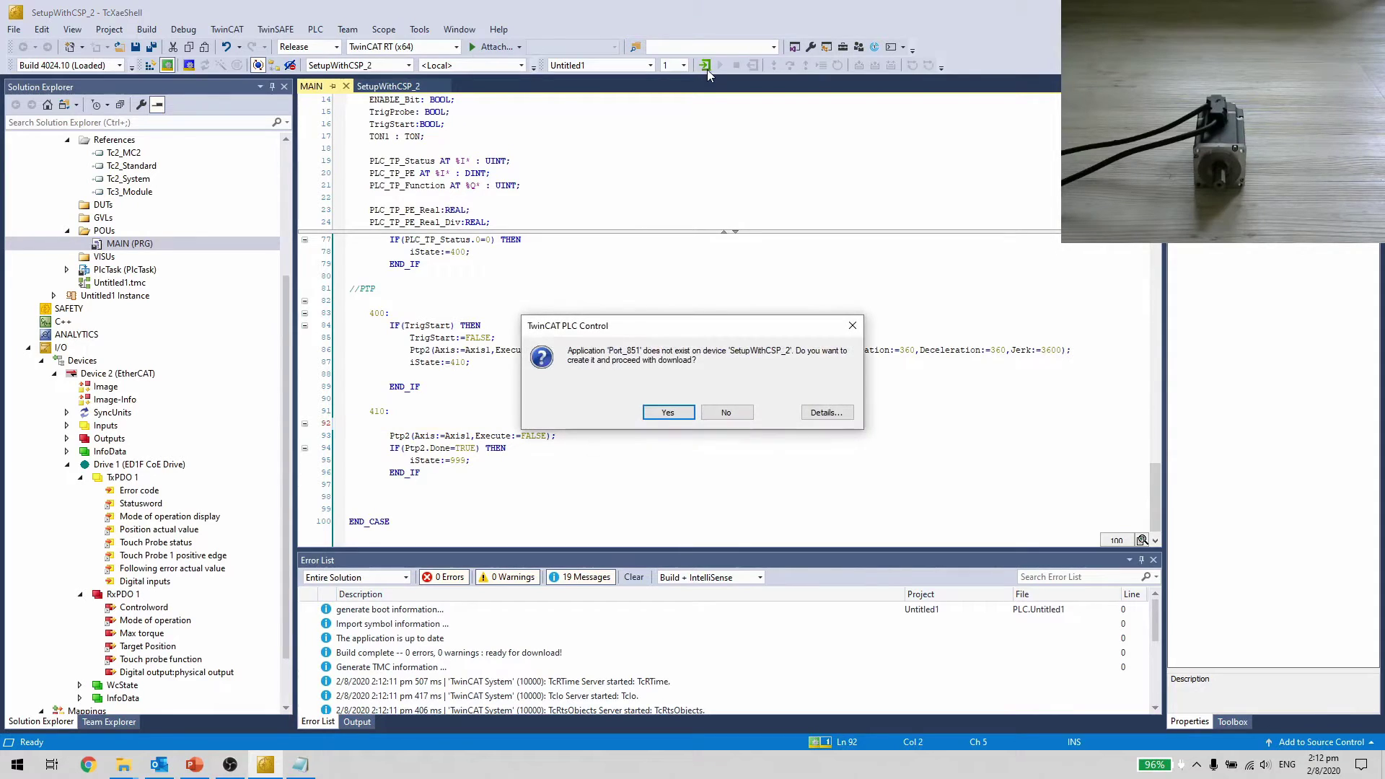
click(687, 410)
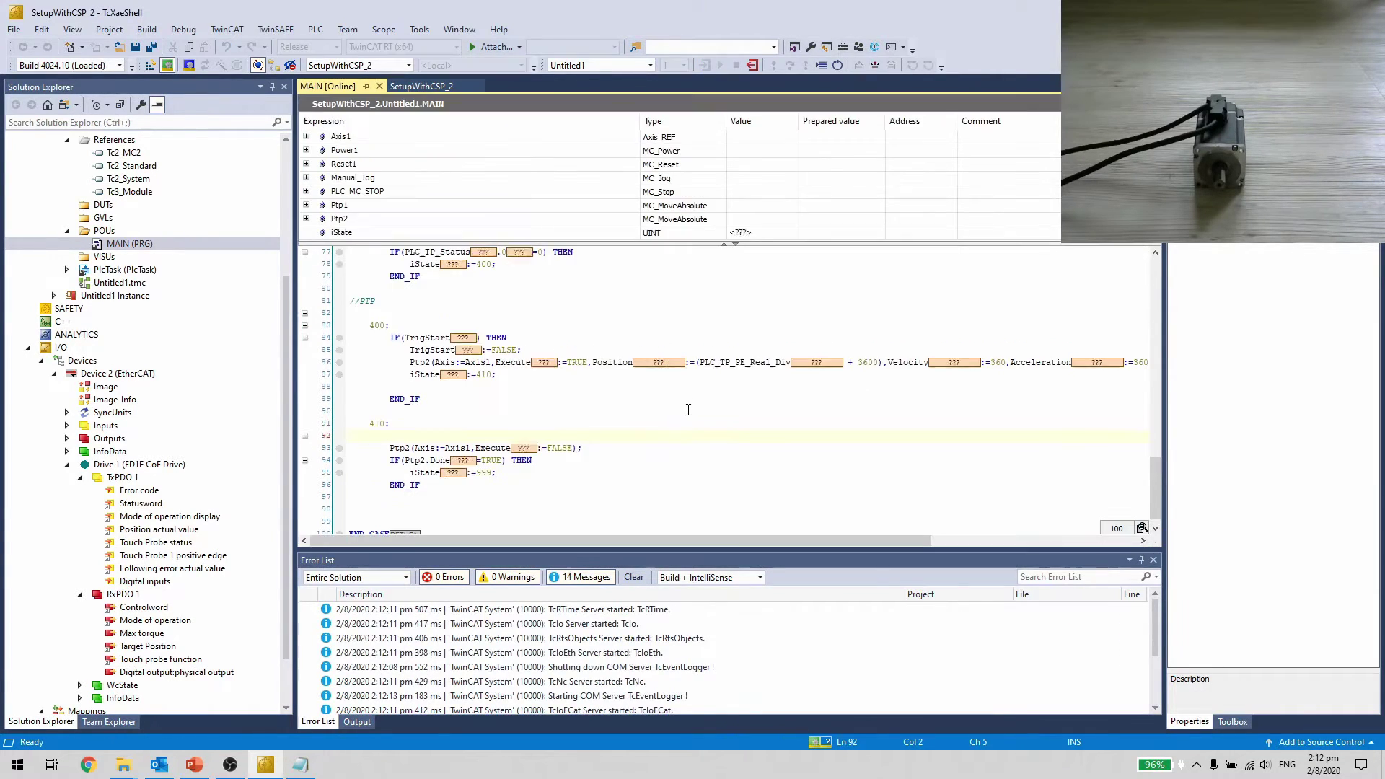
click(726, 70)
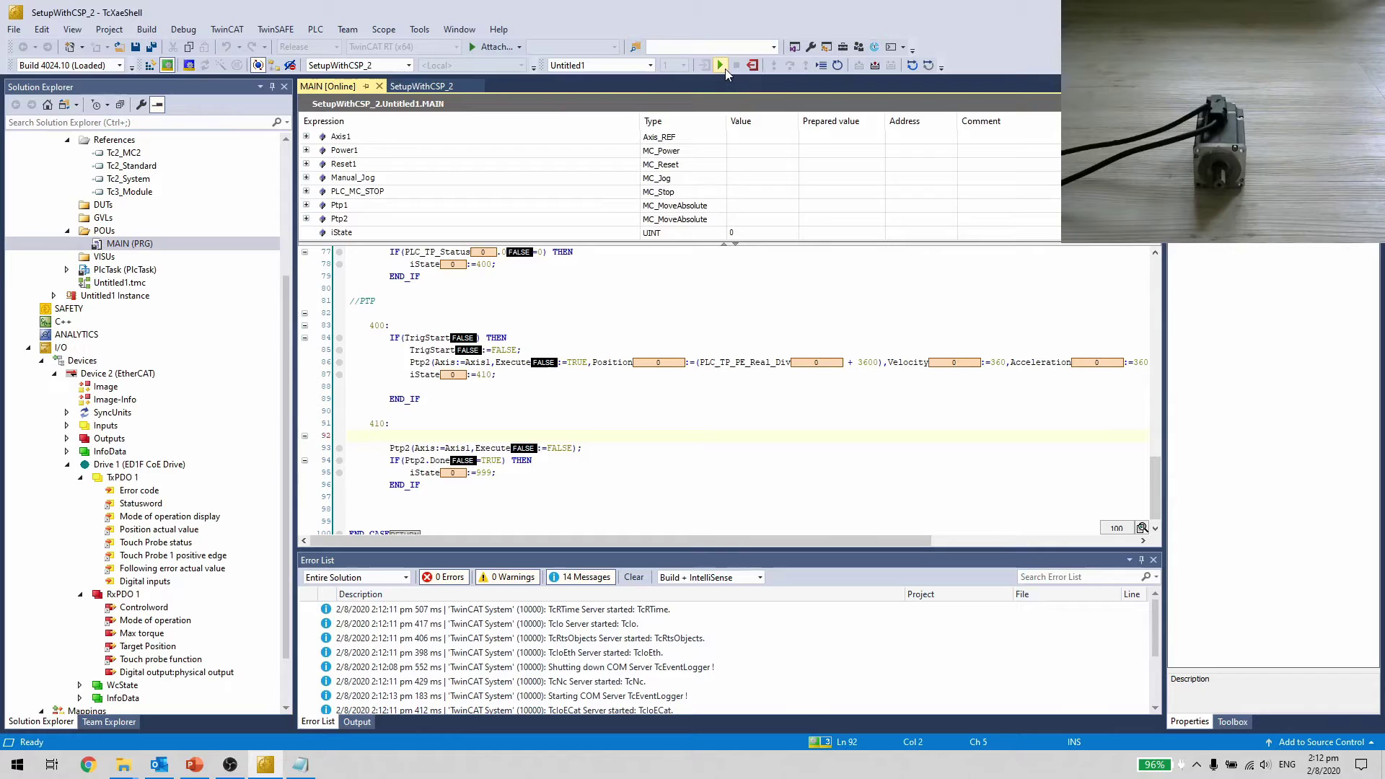
click(718, 297)
scroll(719, 339, up, 8)
scroll(720, 338, up, 9)
scroll(720, 339, up, 8)
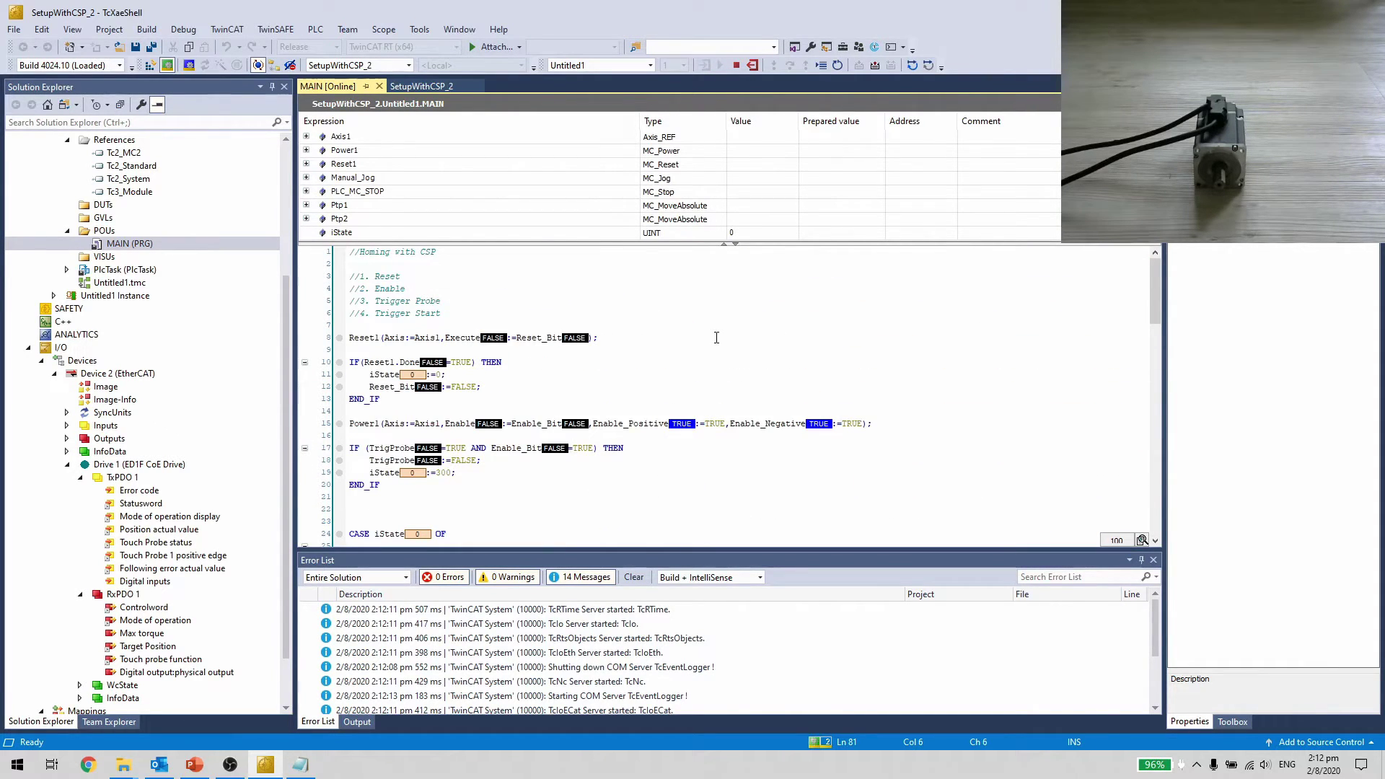
scroll(761, 181, down, 3)
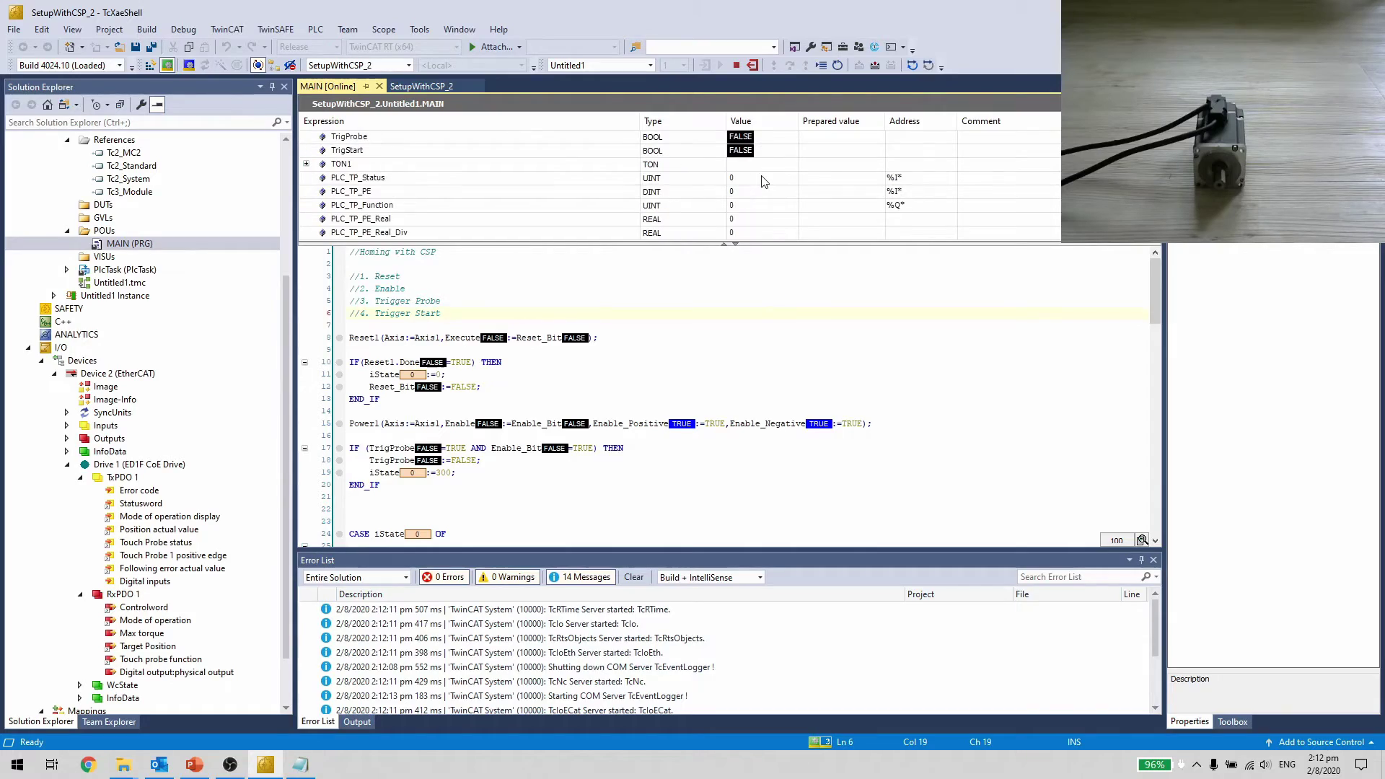
scroll(765, 186, up, 1)
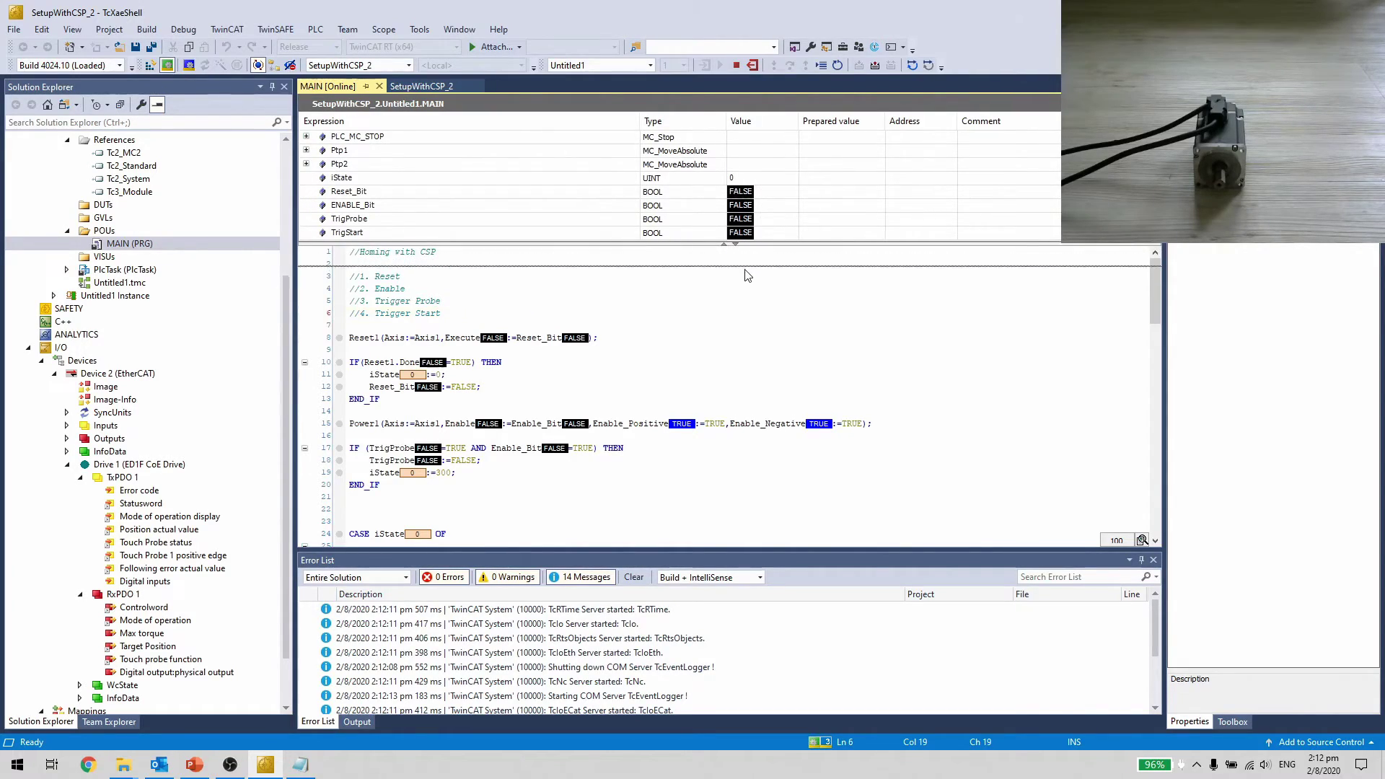
drag(745, 246, 746, 289)
scroll(714, 279, down, 2)
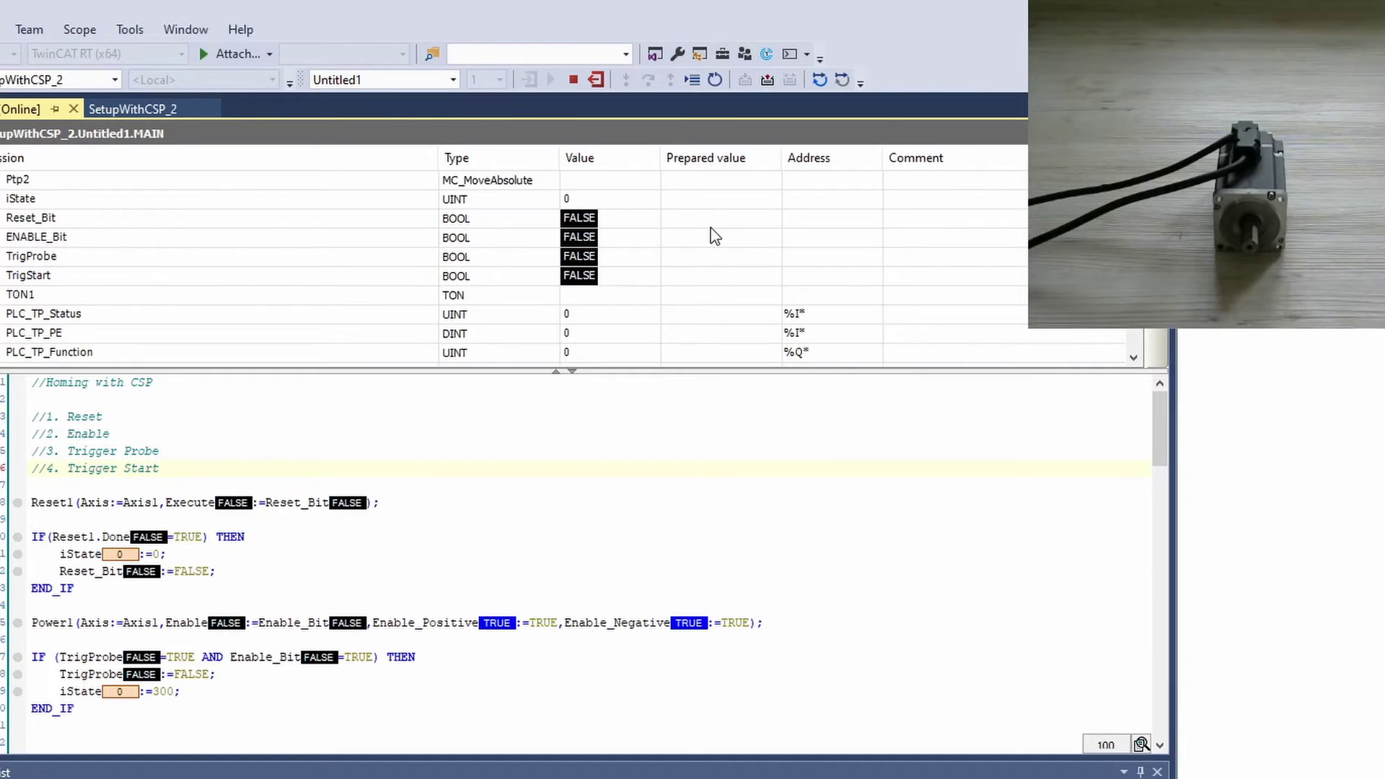
- Write TRUE to Reset_Bit and ENABLE_Bit
click(707, 225)
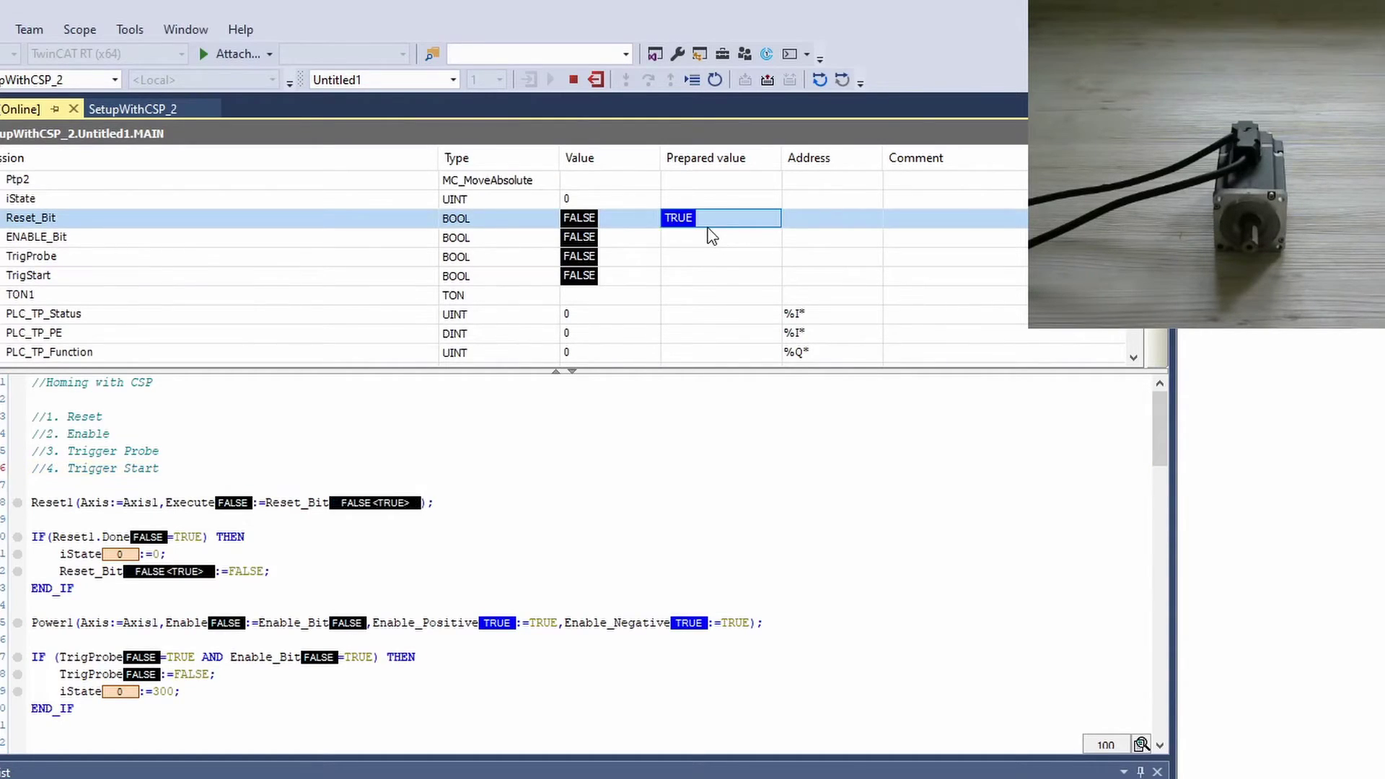
click(789, 88)
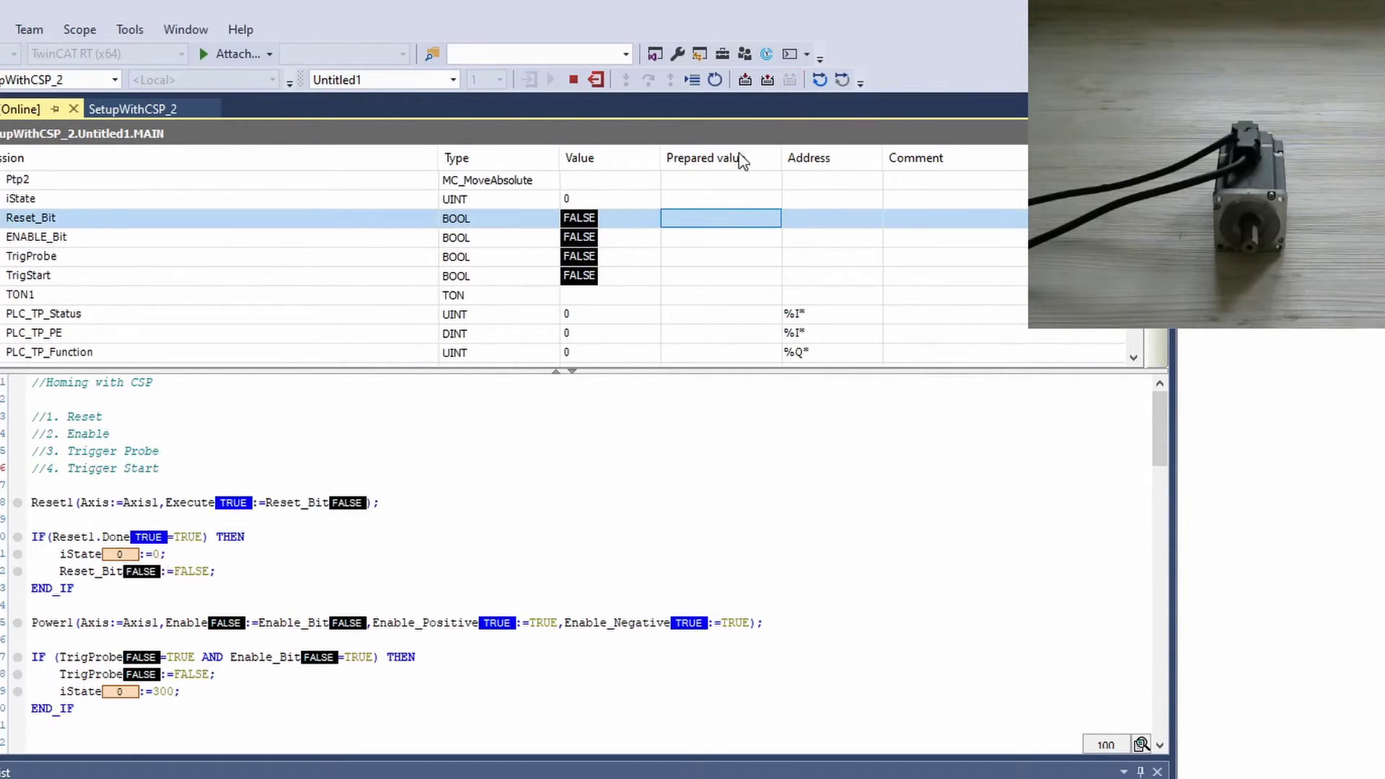
double_click(702, 241)
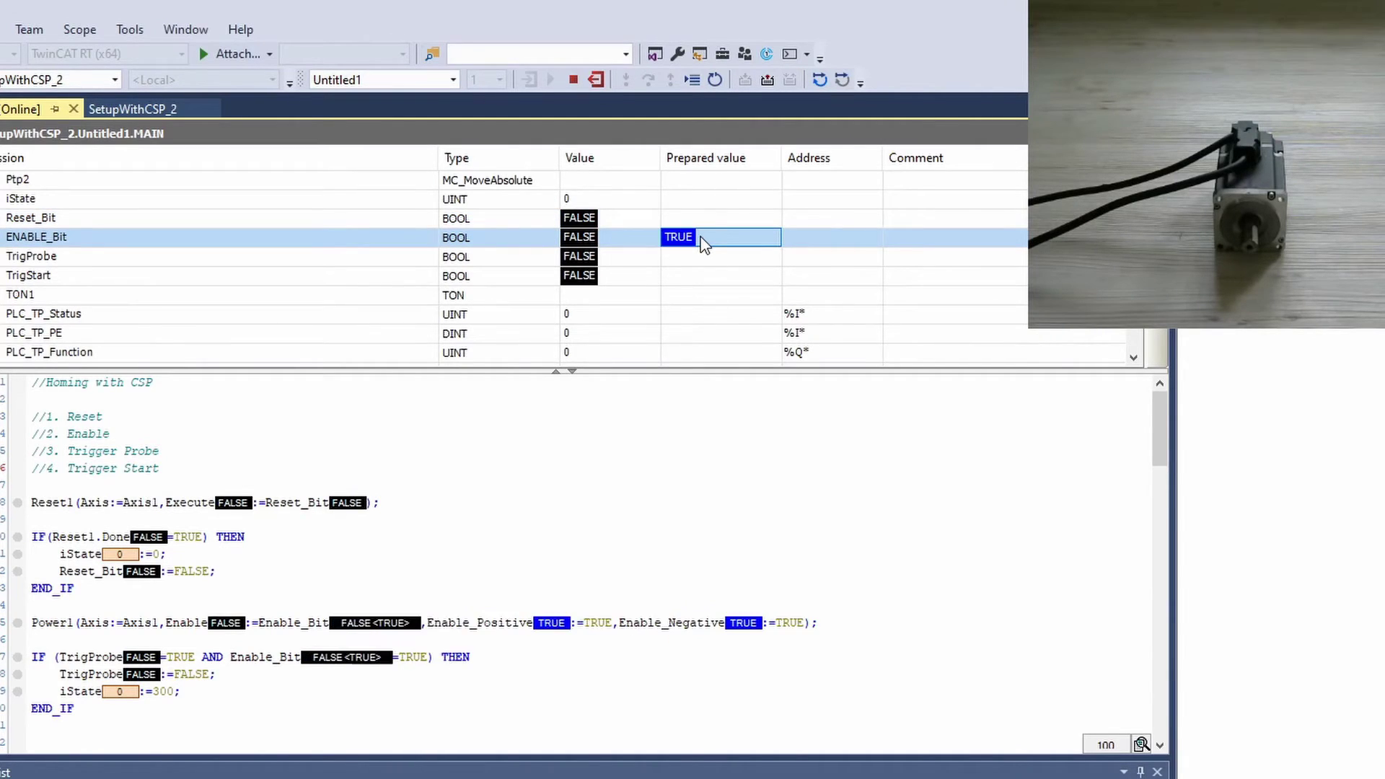
click(789, 87)
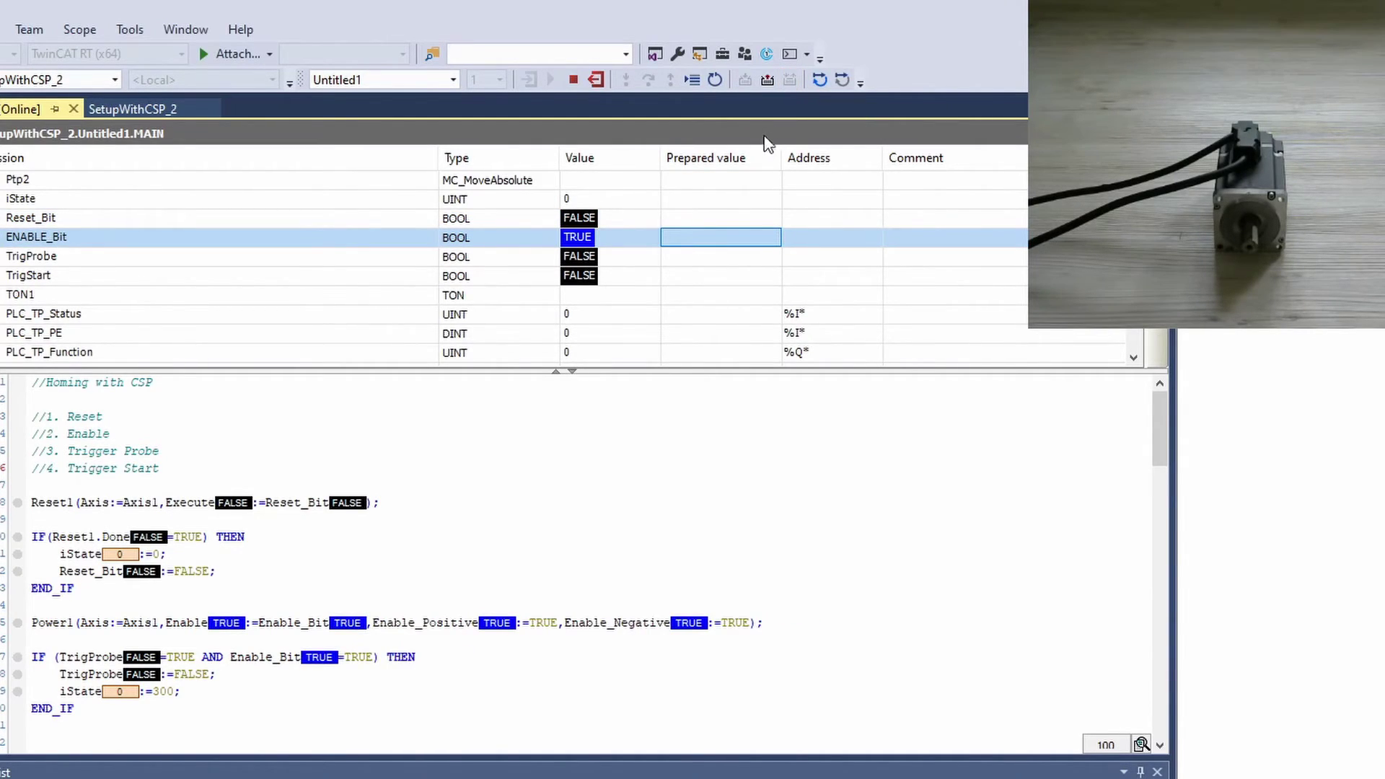
- Write TRUE to TrigProbe and TrigStart to run homing and the PTP move
double_click(706, 264)
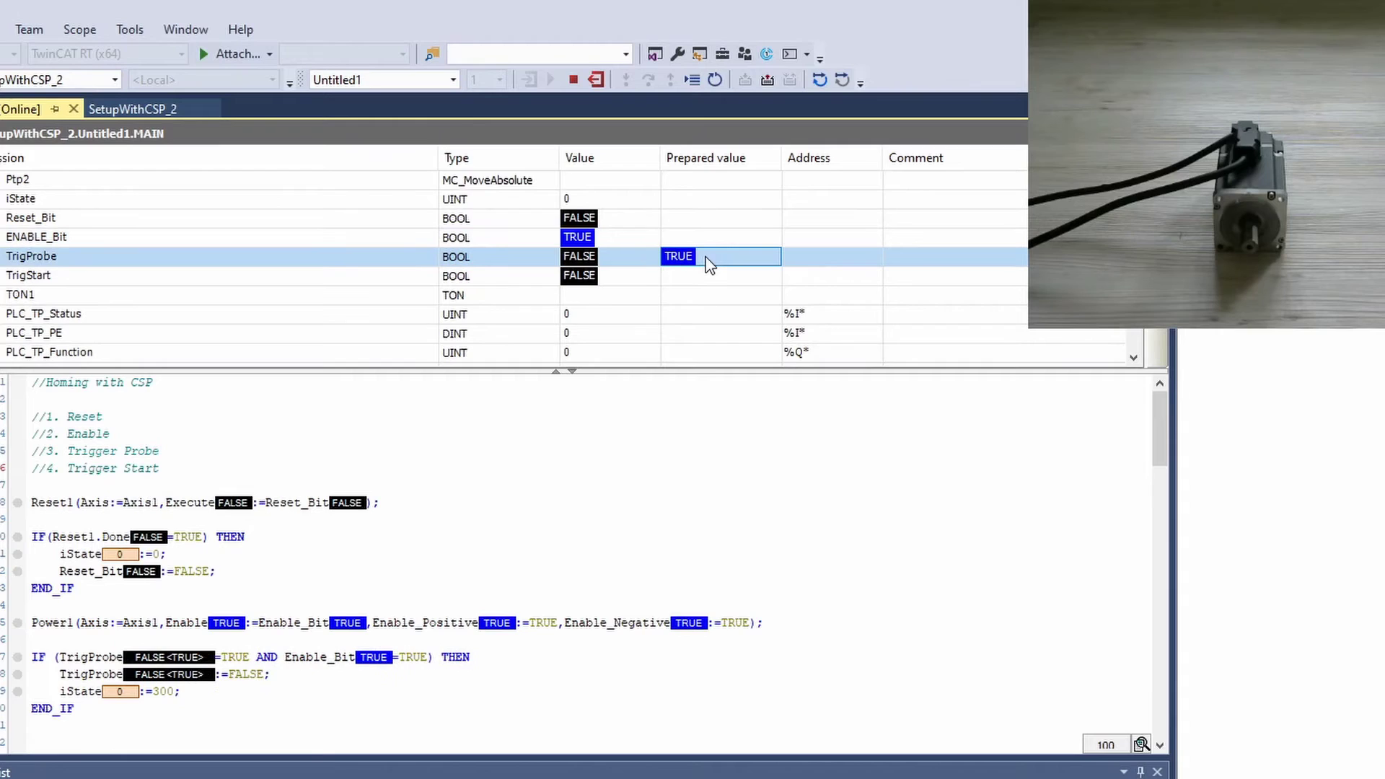
click(792, 85)
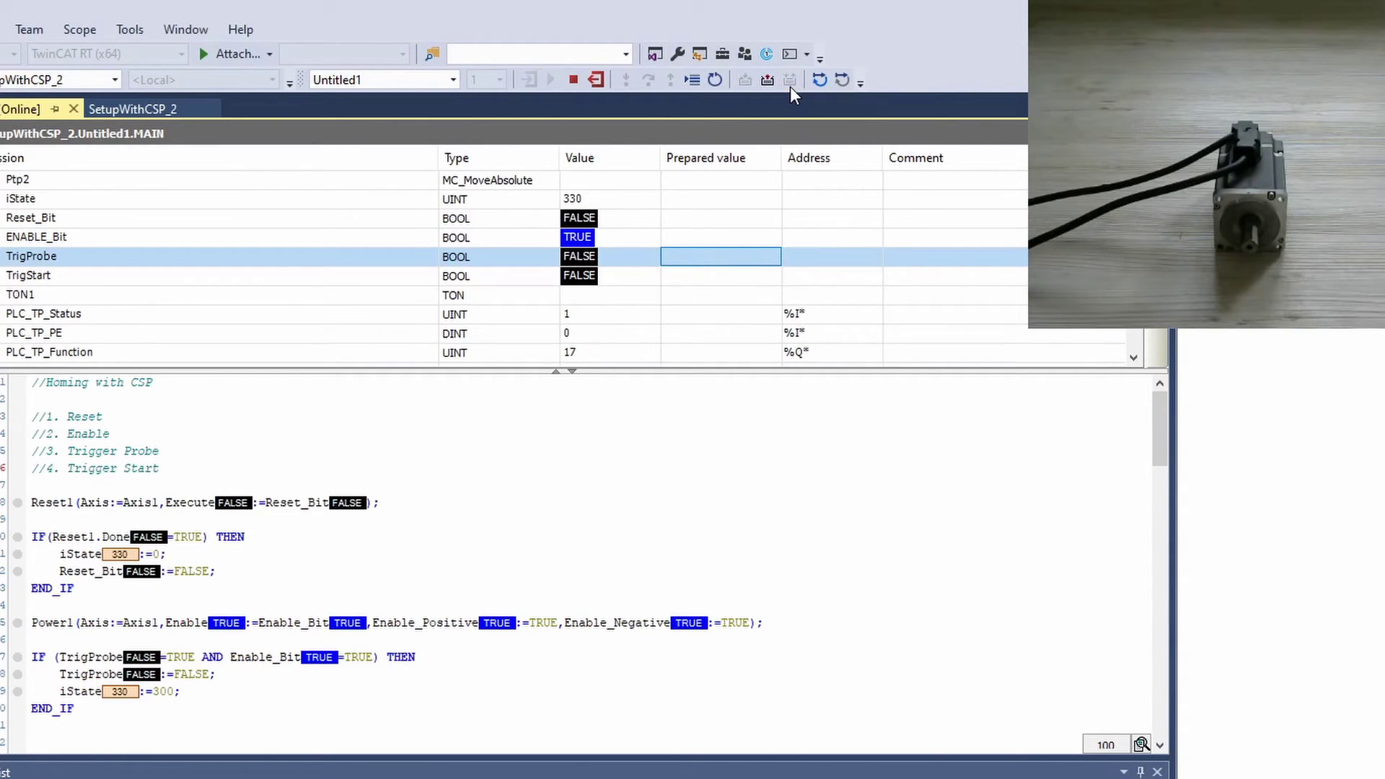
double_click(727, 280)
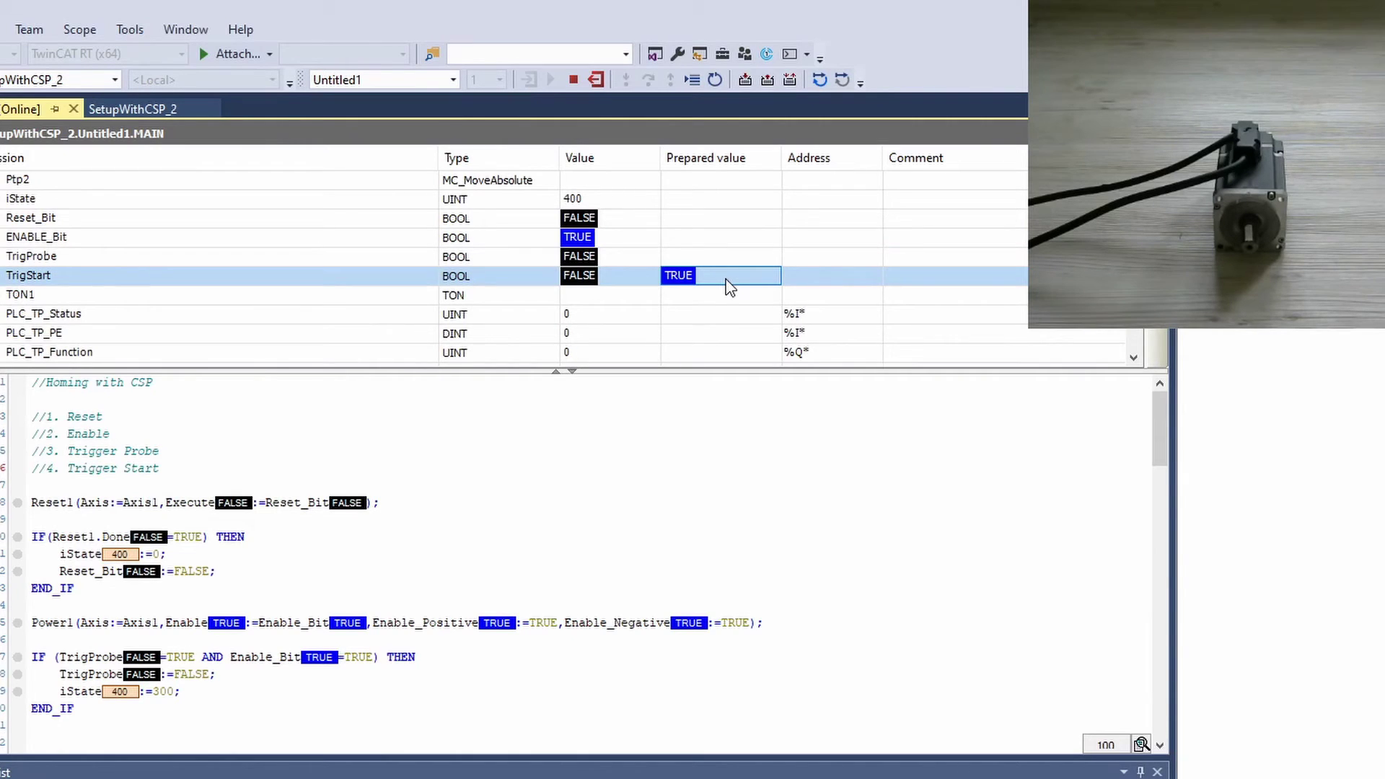
click(784, 86)
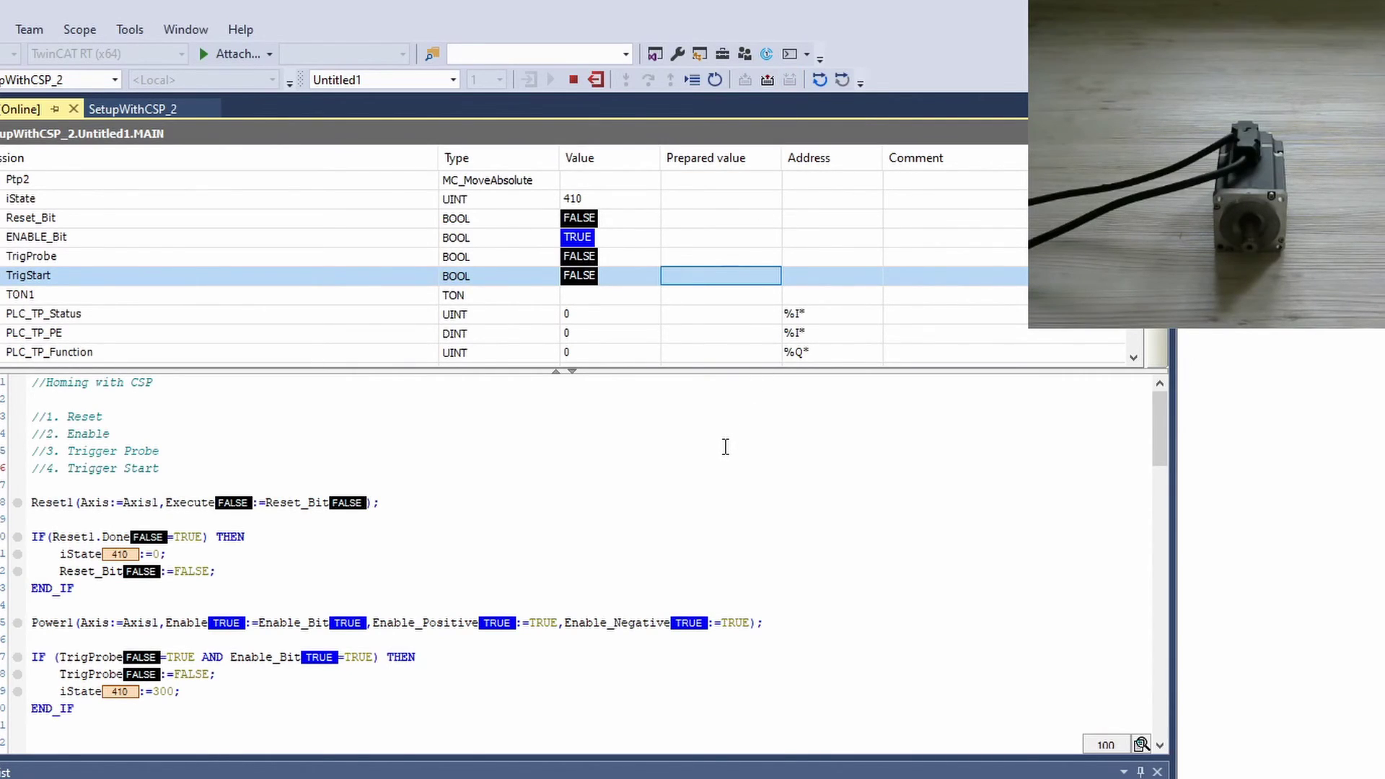
scroll(725, 447, down, 3)
scroll(725, 448, down, 2)
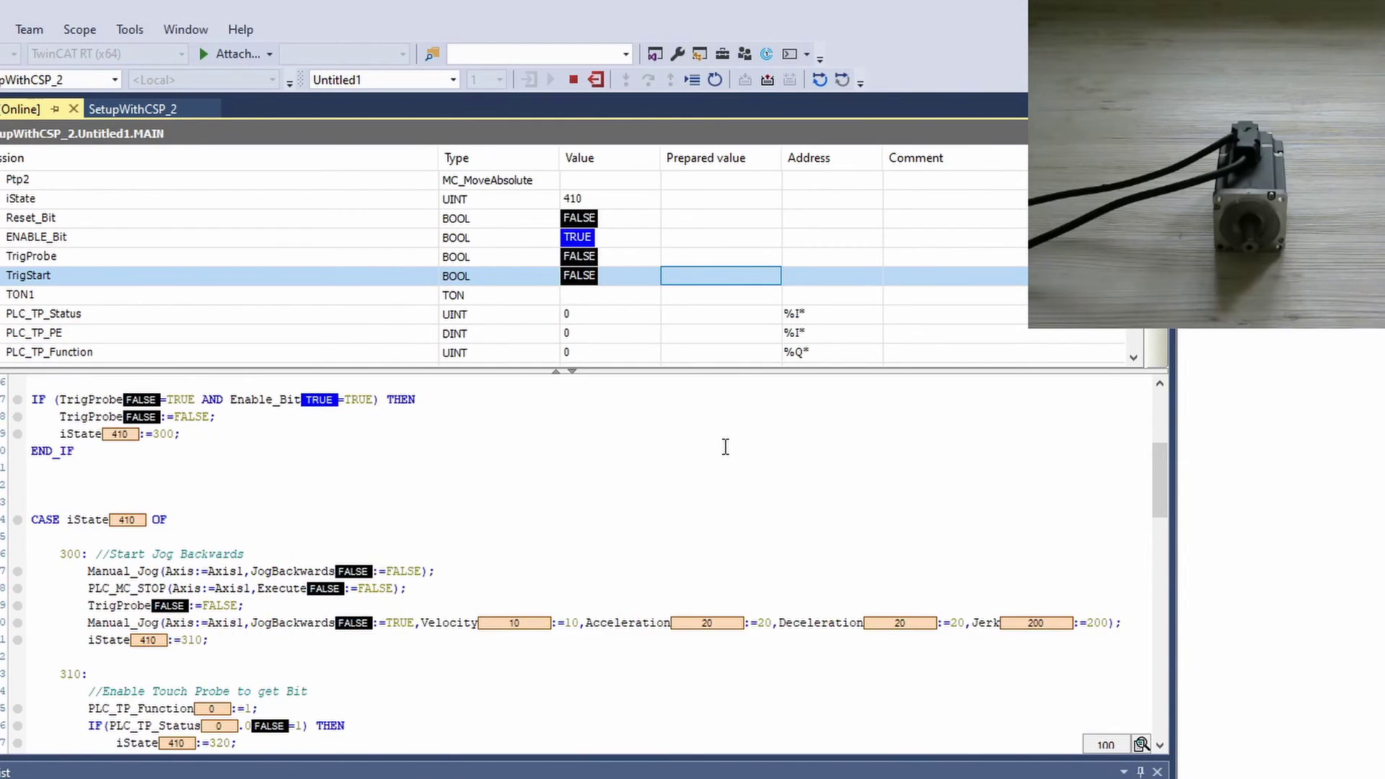
scroll(721, 454, down, 3)
scroll(714, 471, down, 2)
scroll(715, 473, down, 3)
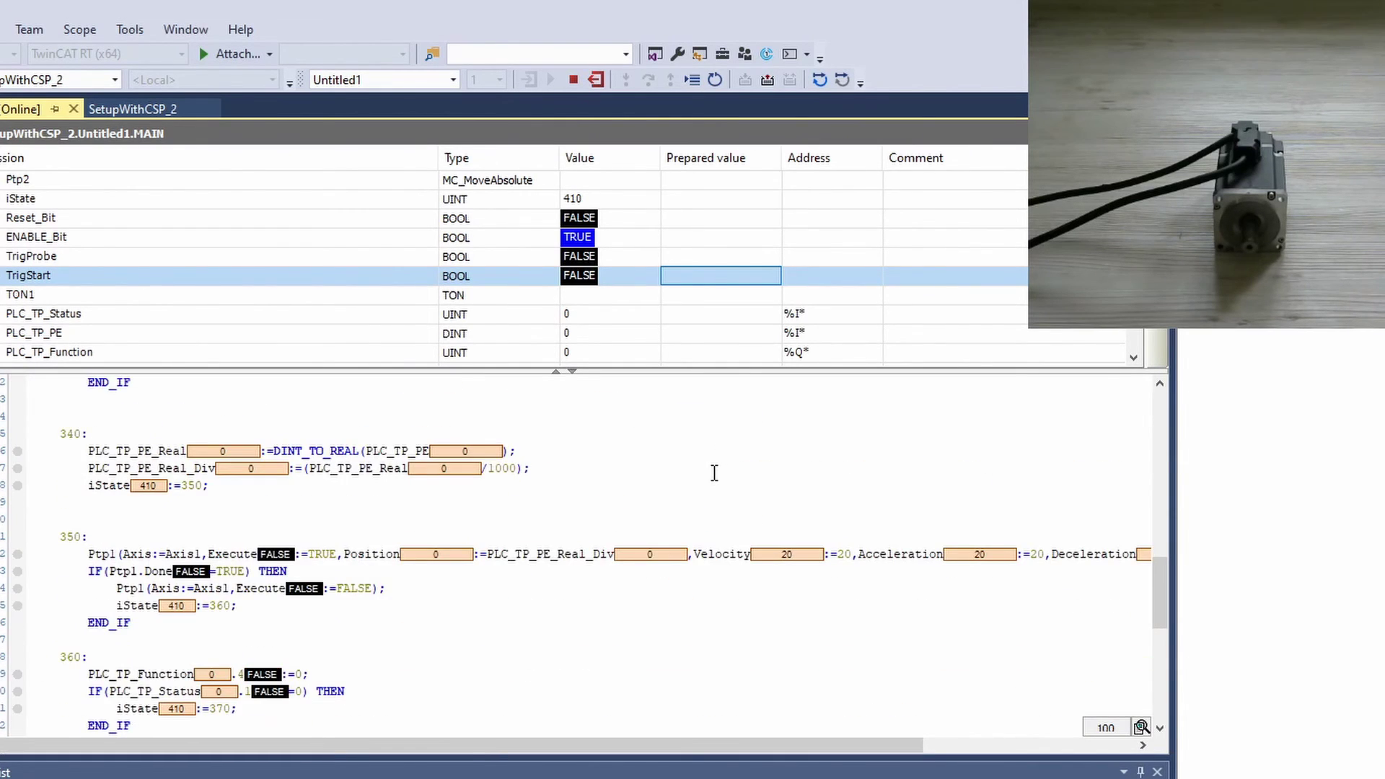
scroll(721, 471, down, 2)
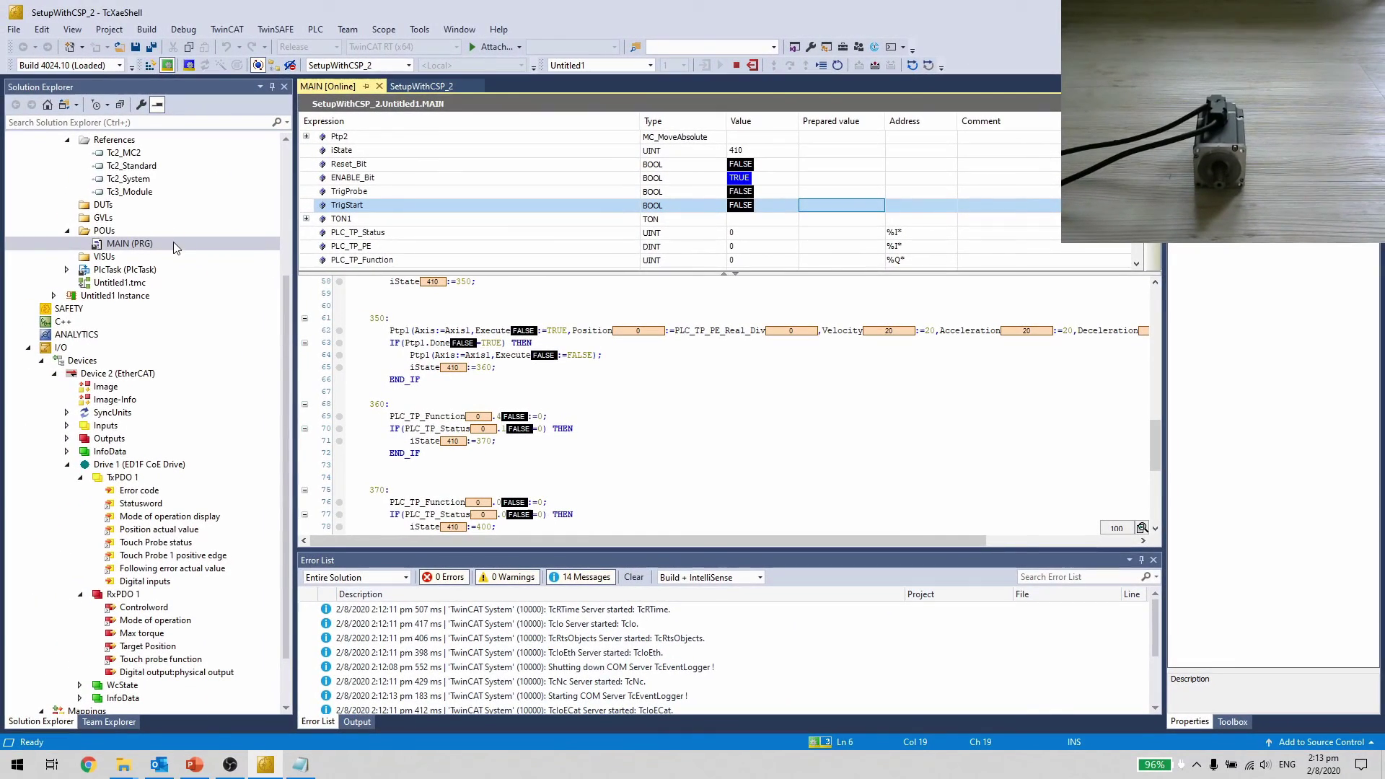
scroll(173, 248, up, 4)
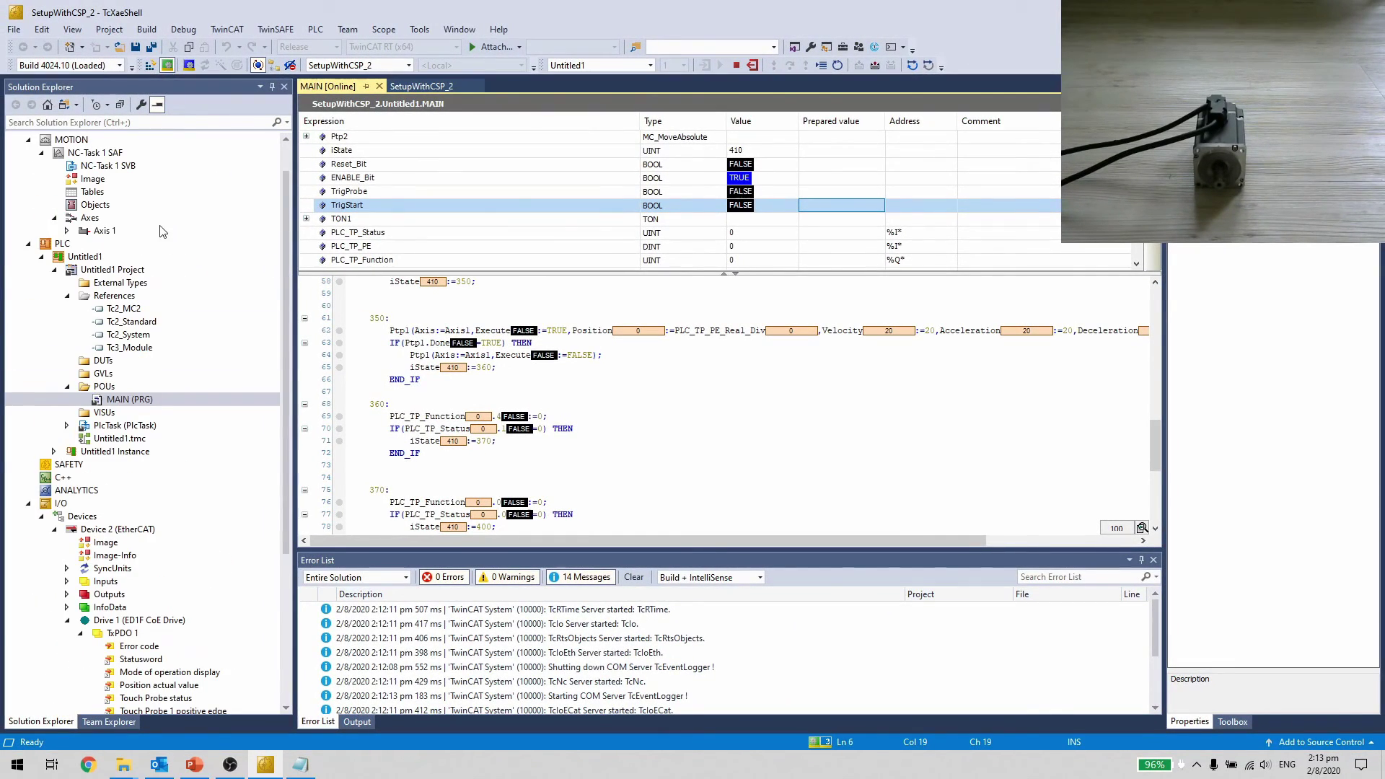
- Show Axis 1's Online tab with the axis stopped at position 3600
click(130, 231)
click(476, 109)
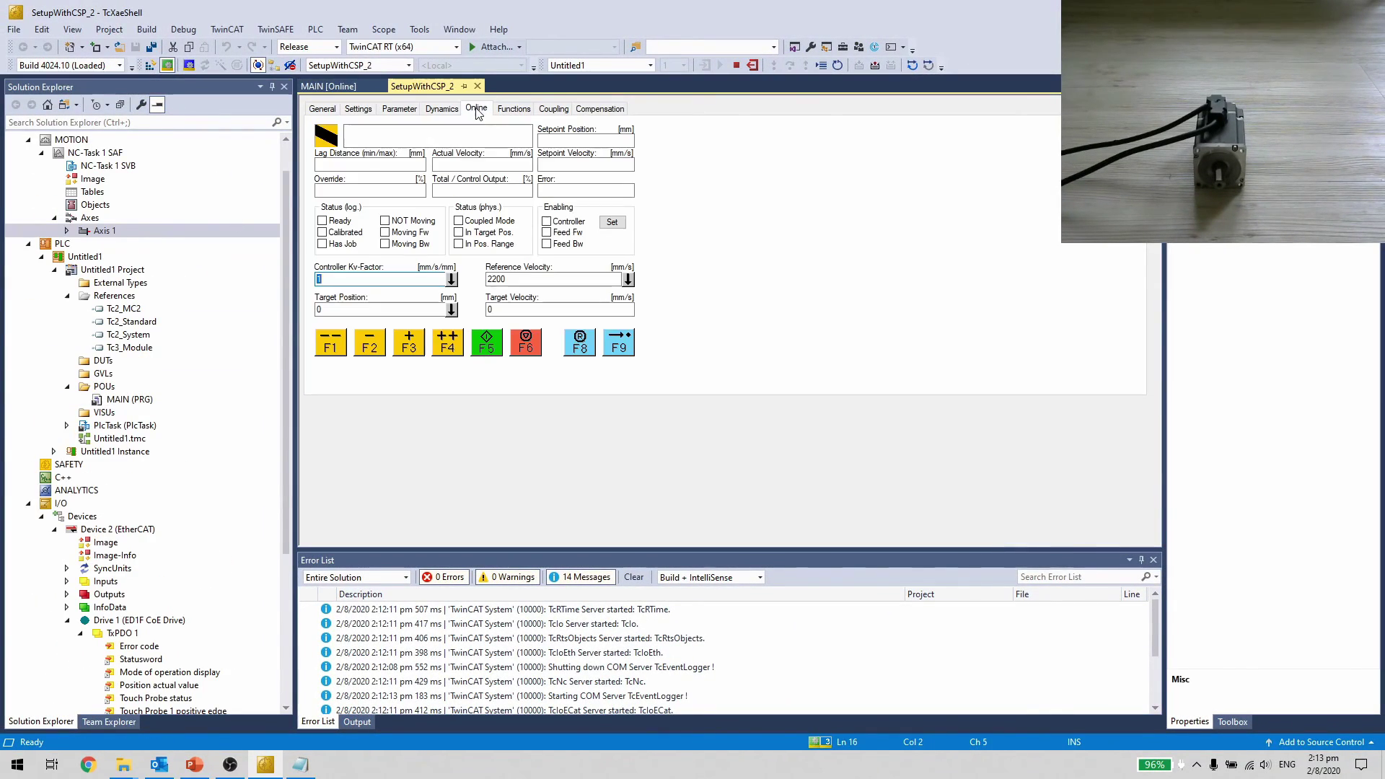